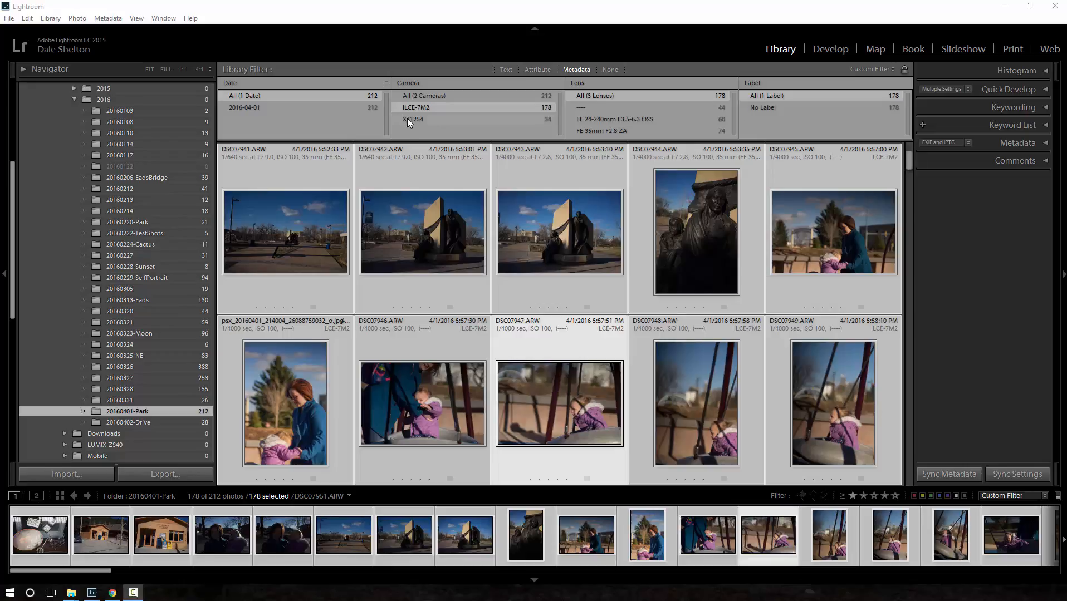
- View the folder's photos by camera for XT1254 and ILCE-7M2, and return to all cameras
{"action": "left_click", "coordinate": [451, 118]}
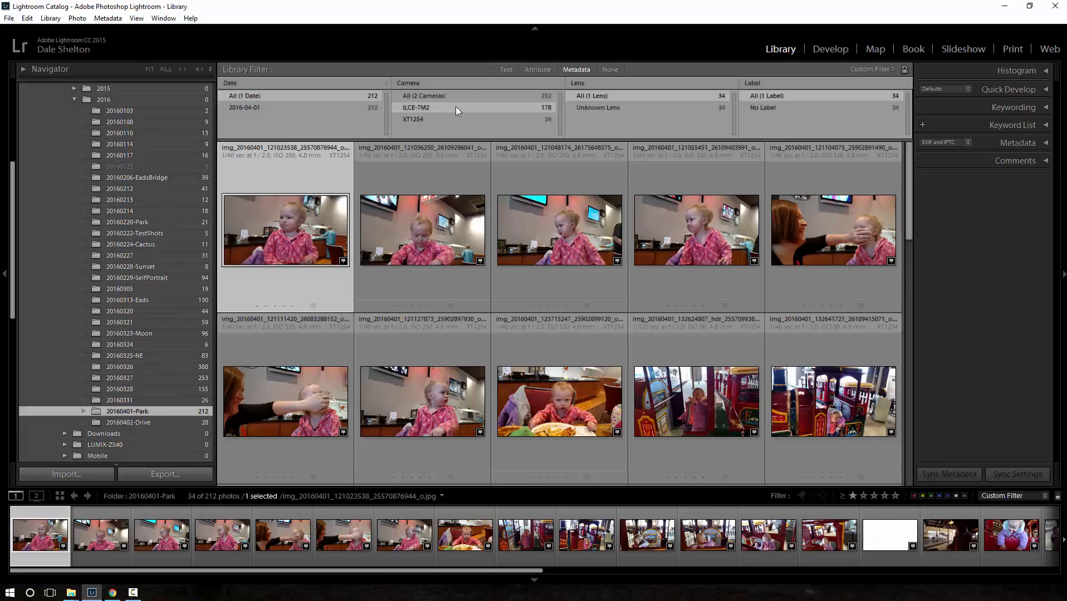
{"action": "left_click", "coordinate": [455, 108]}
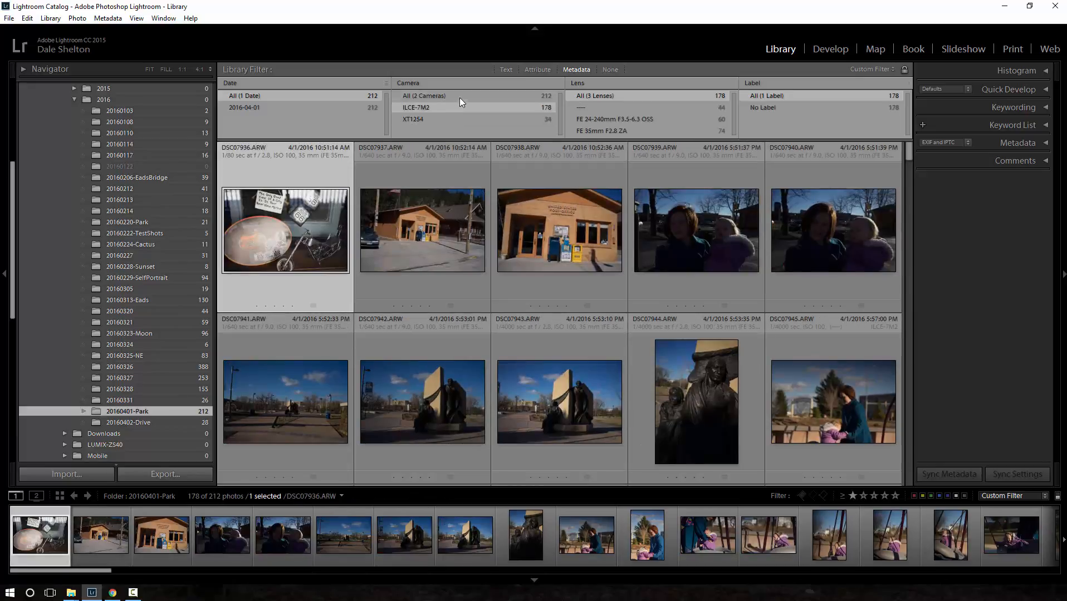
{"action": "left_click", "coordinate": [459, 97]}
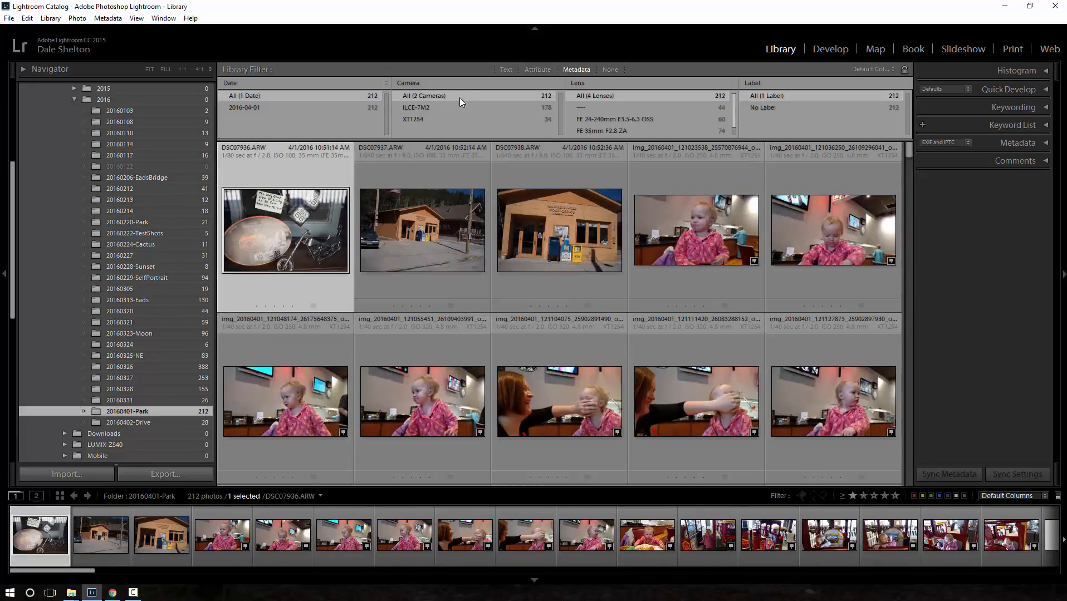
- View the photos listed under Unknown Lens, and reset the metadata filter to all cameras and lenses
{"action": "mouse_move", "coordinate": [735, 112]}
{"action": "left_mouse_down"}
{"action": "mouse_move", "coordinate": [734, 128]}
{"action": "mouse_move", "coordinate": [733, 114]}
{"action": "left_mouse_up"}
{"action": "left_click_drag", "start_coordinate": [736, 112], "coordinate": [736, 122]}
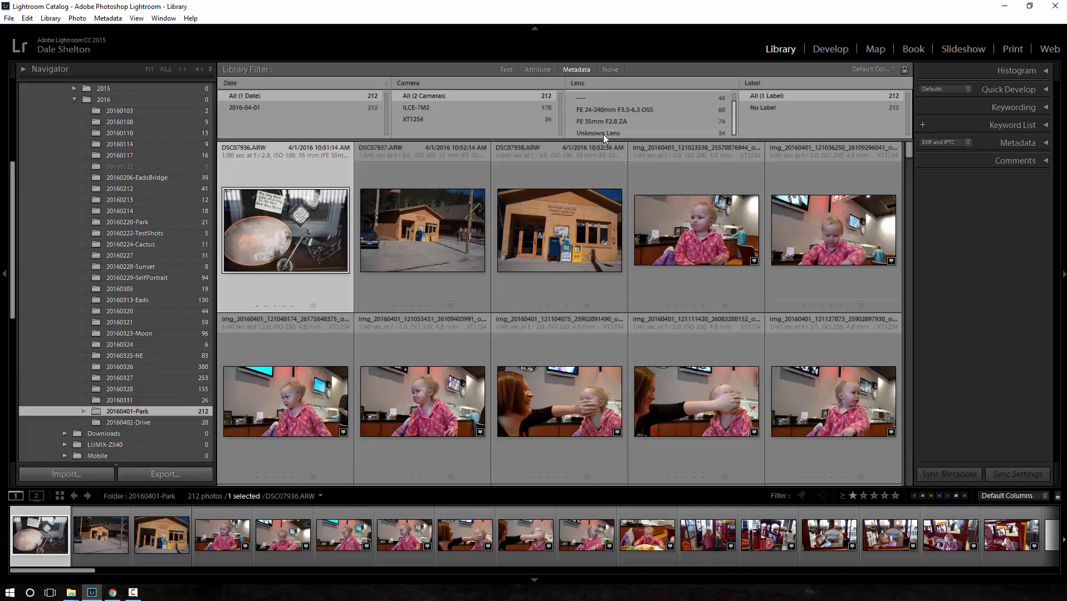
{"action": "left_click", "coordinate": [584, 133]}
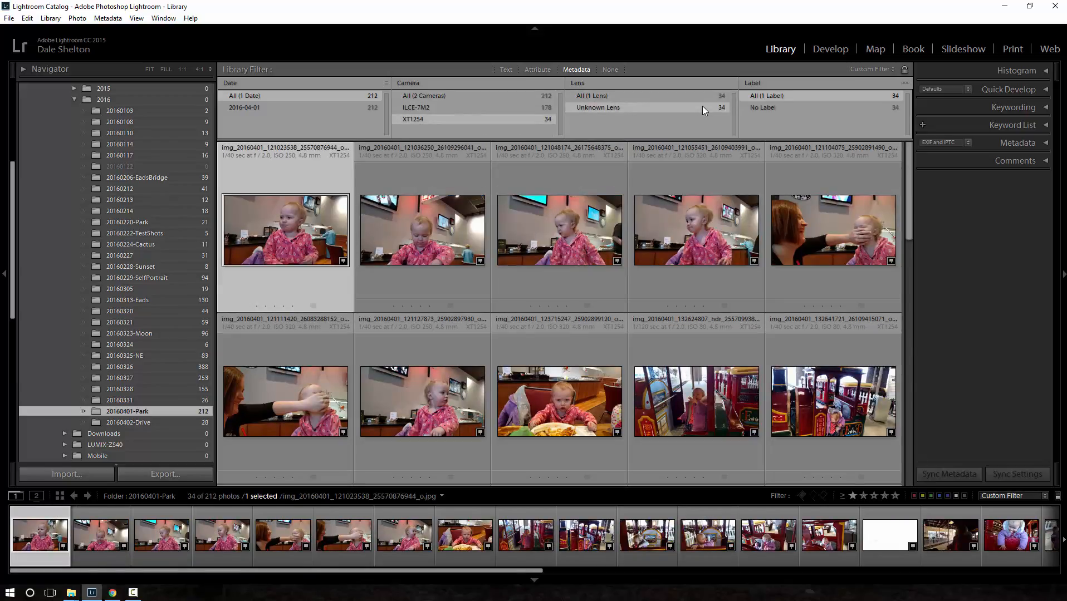
{"action": "left_click", "coordinate": [435, 95]}
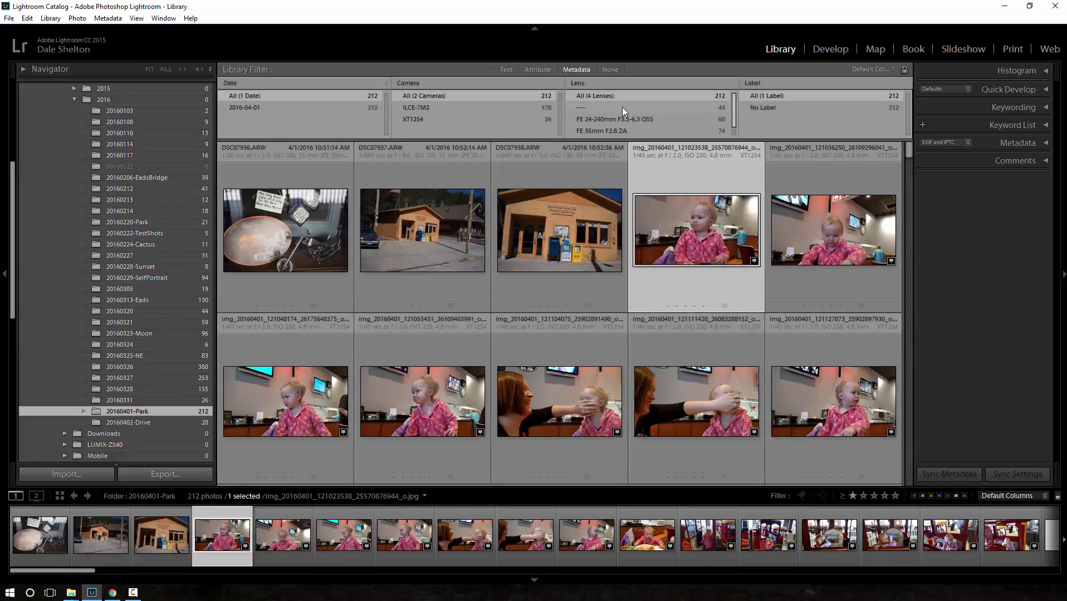
- Filter the folder to photos with the blank lens entry (----) and select all of them
{"action": "left_click", "coordinate": [622, 107]}
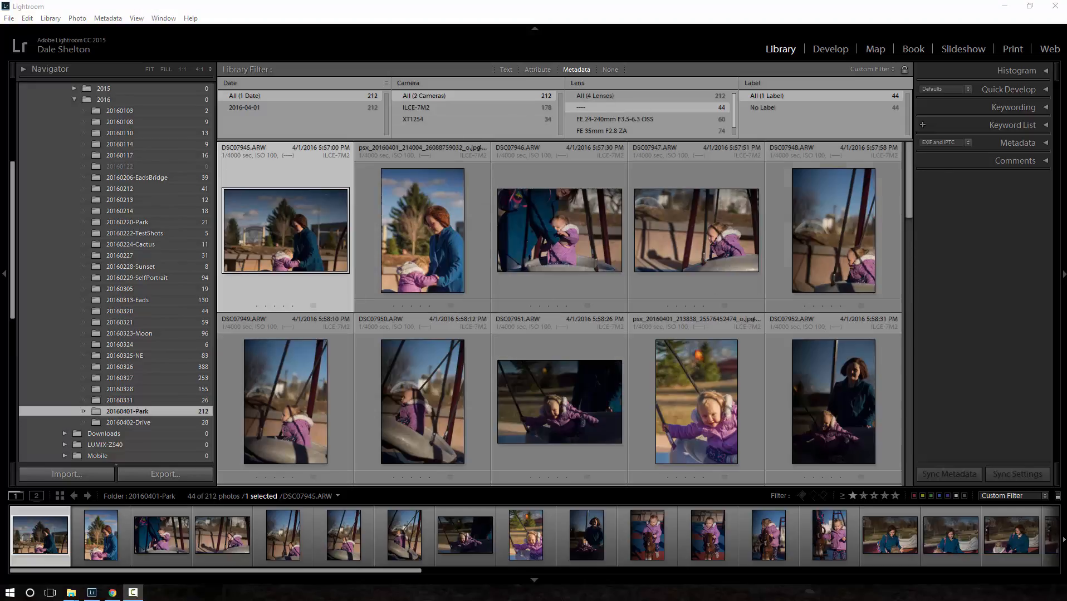
{"action": "left_click", "coordinate": [483, 561]}
{"action": "key", "text": "ctrl+a"}
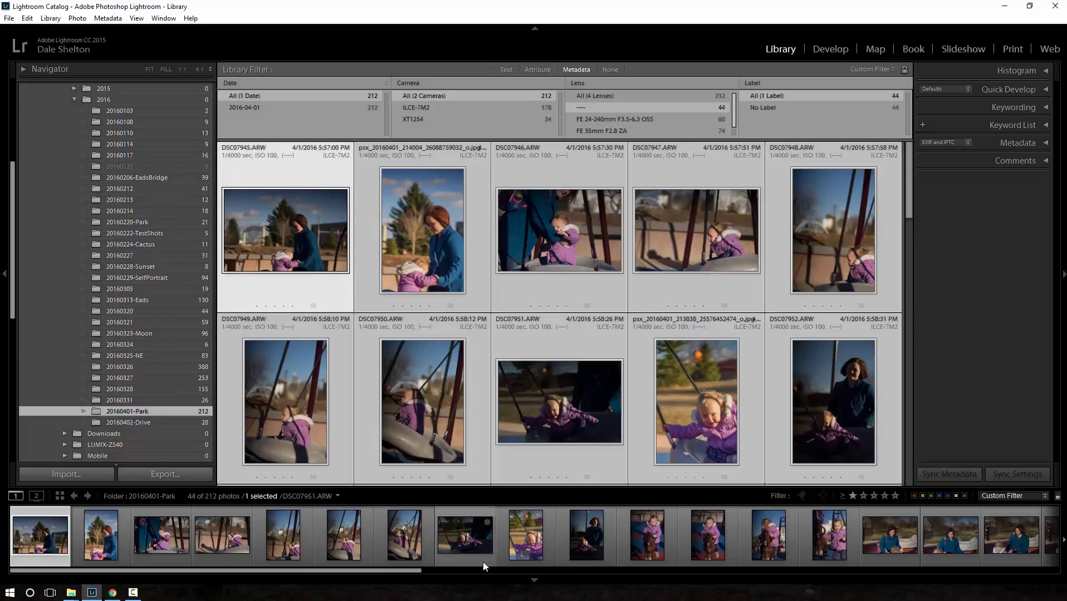
- Write the Meyer Optik Trioplan 100mm lens data to the selected photos with LensTagger, using the Trioplan preset and an updated command
{"action": "left_click", "coordinate": [9, 18]}
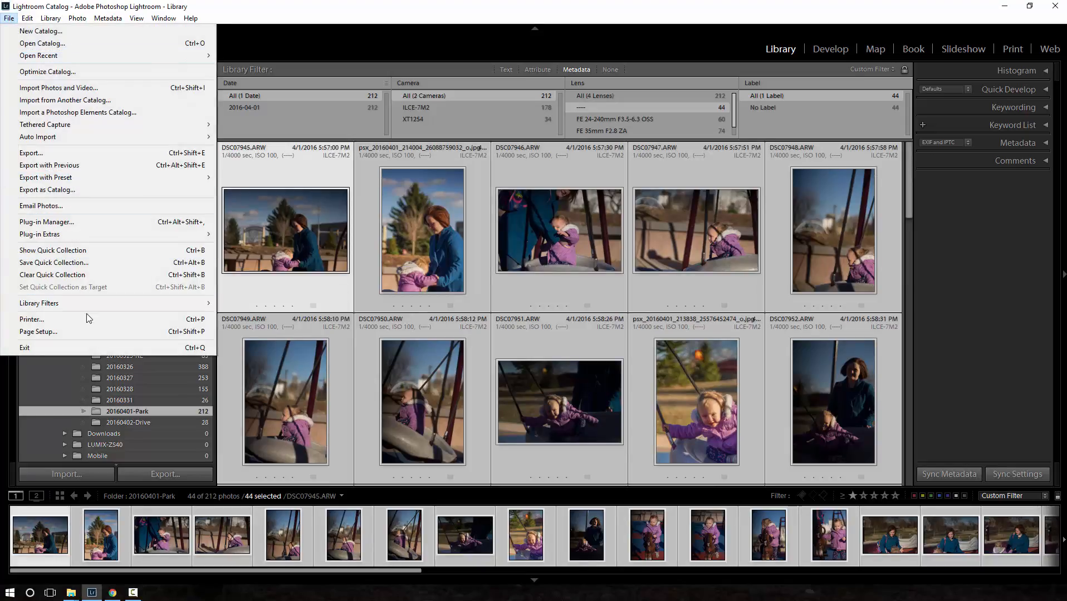
{"action": "mouse_move", "coordinate": [94, 238]}
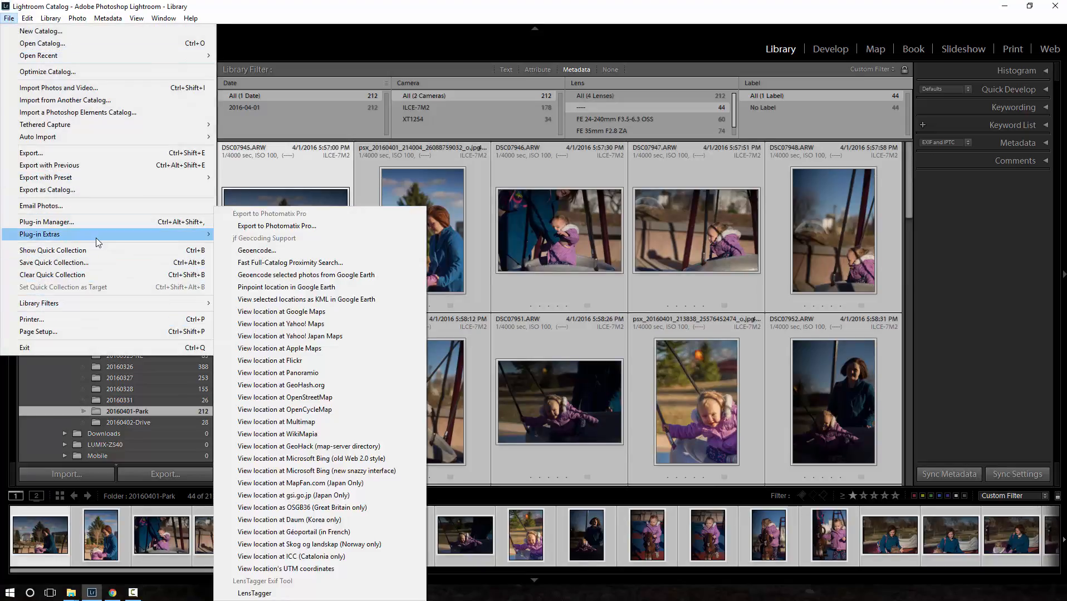
{"action": "left_click", "coordinate": [291, 592]}
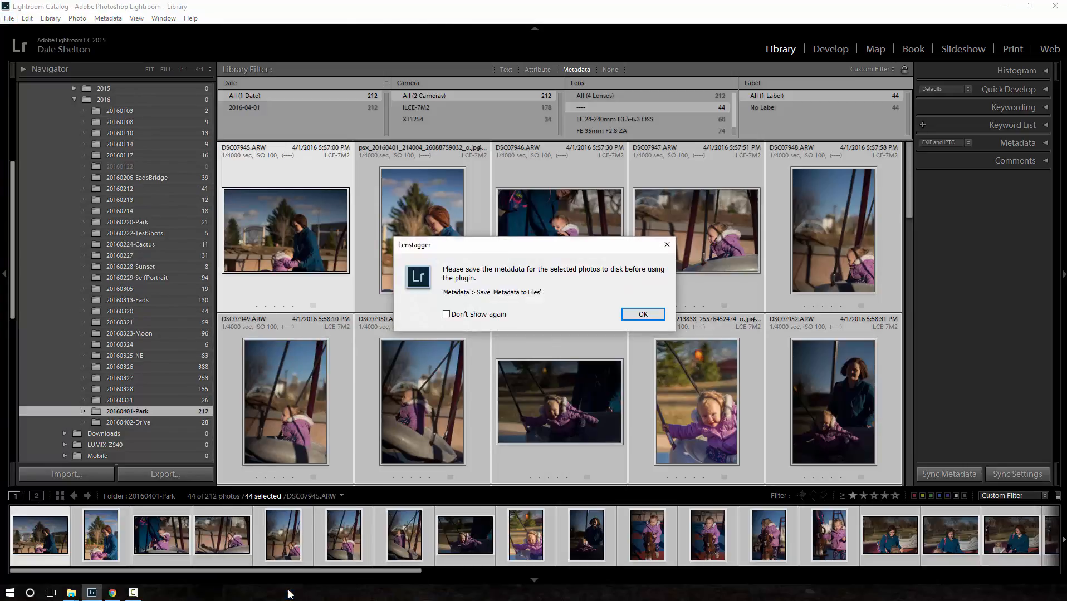
{"action": "left_click", "coordinate": [625, 312]}
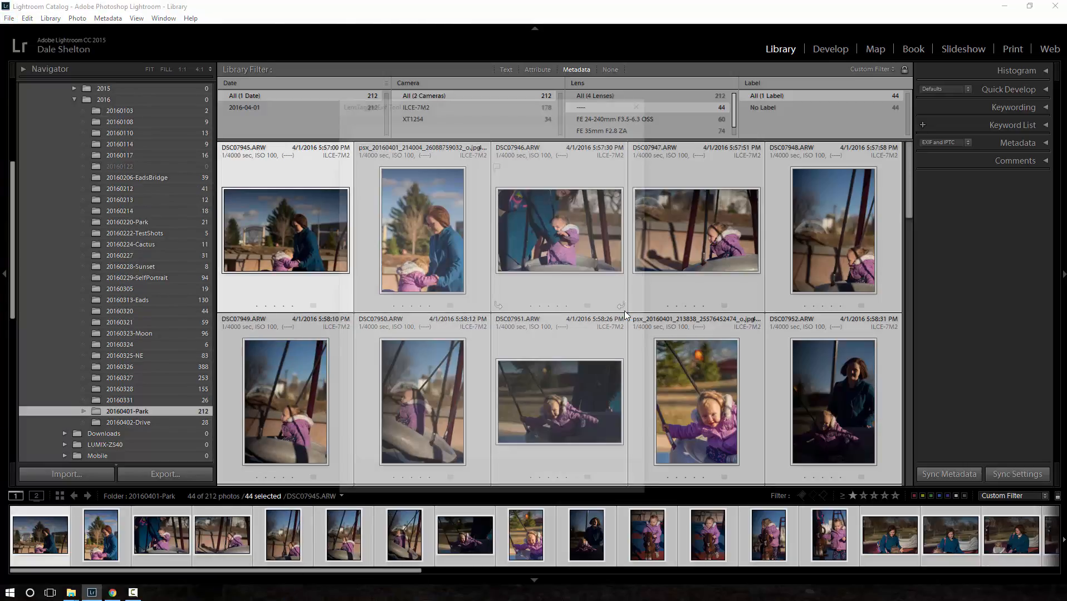
{"action": "left_click", "coordinate": [482, 334]}
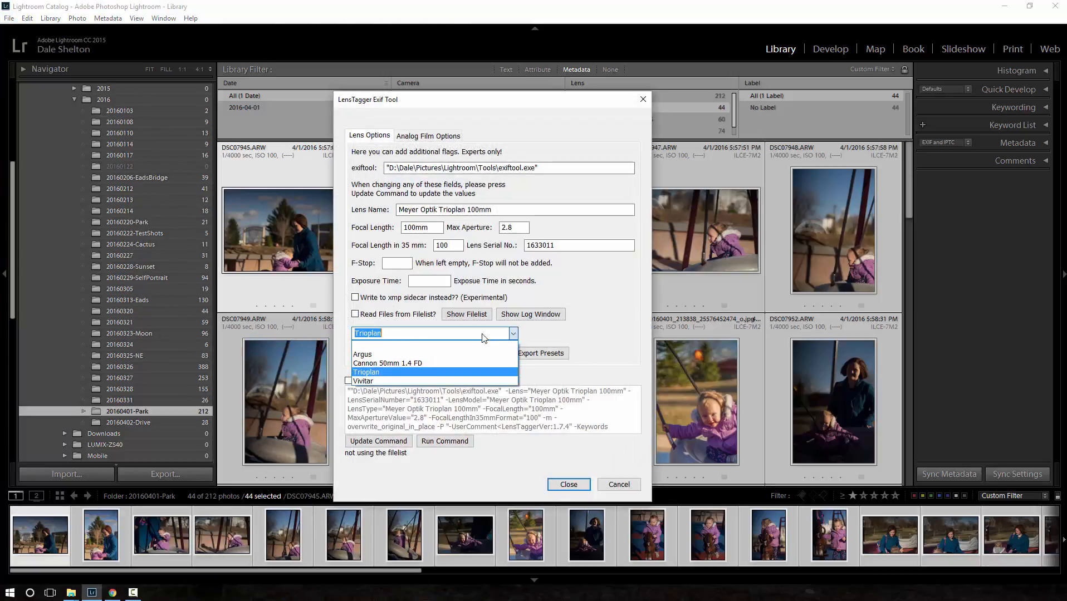
{"action": "left_click", "coordinate": [368, 373]}
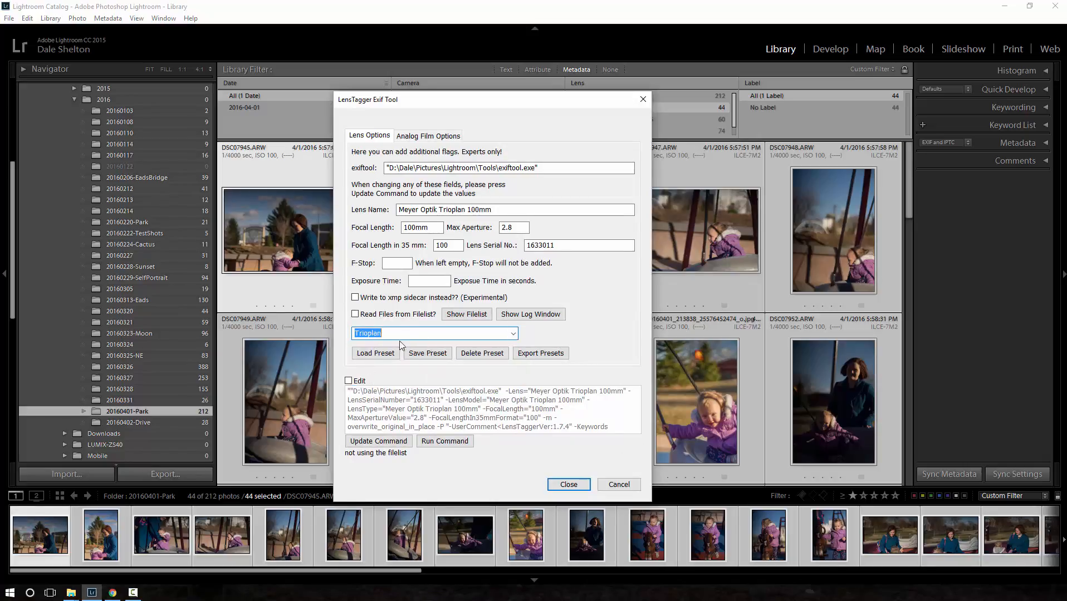
{"action": "left_click", "coordinate": [374, 355]}
{"action": "left_click", "coordinate": [385, 441]}
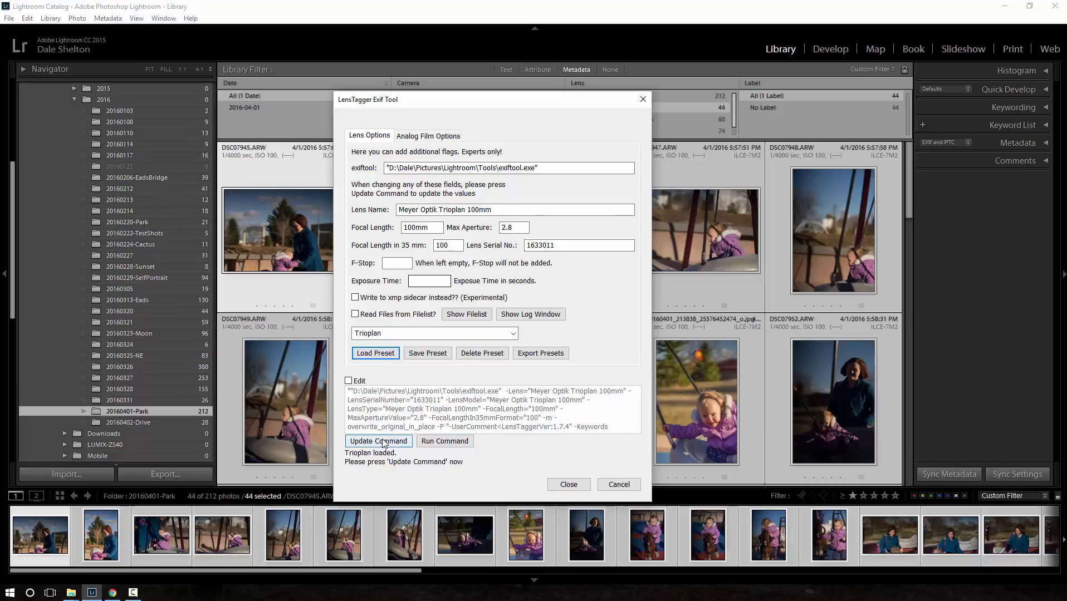
{"action": "left_click", "coordinate": [445, 442]}
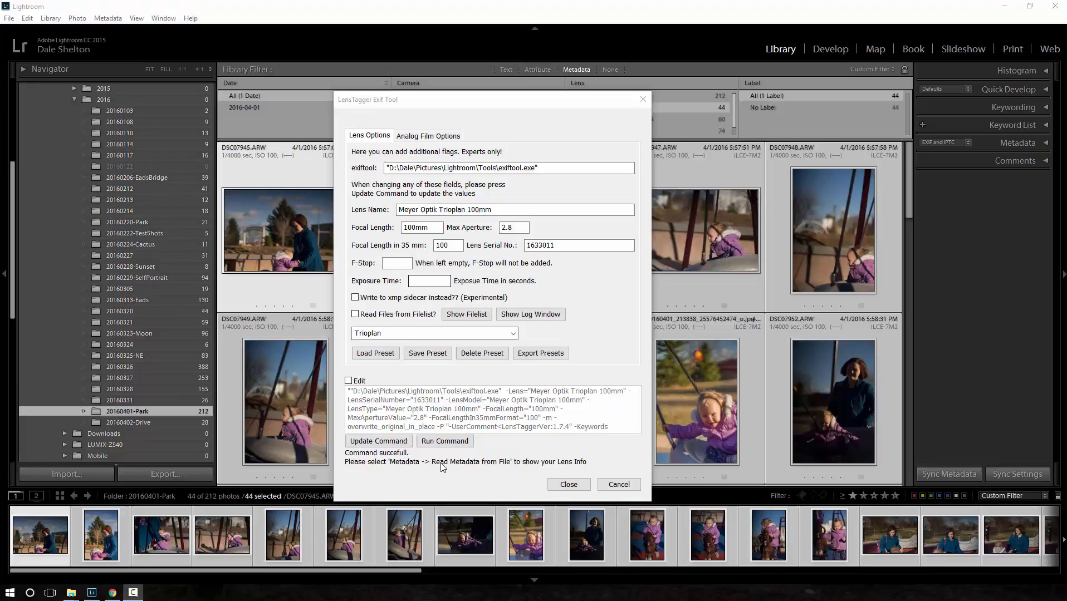
{"action": "left_click", "coordinate": [569, 485]}
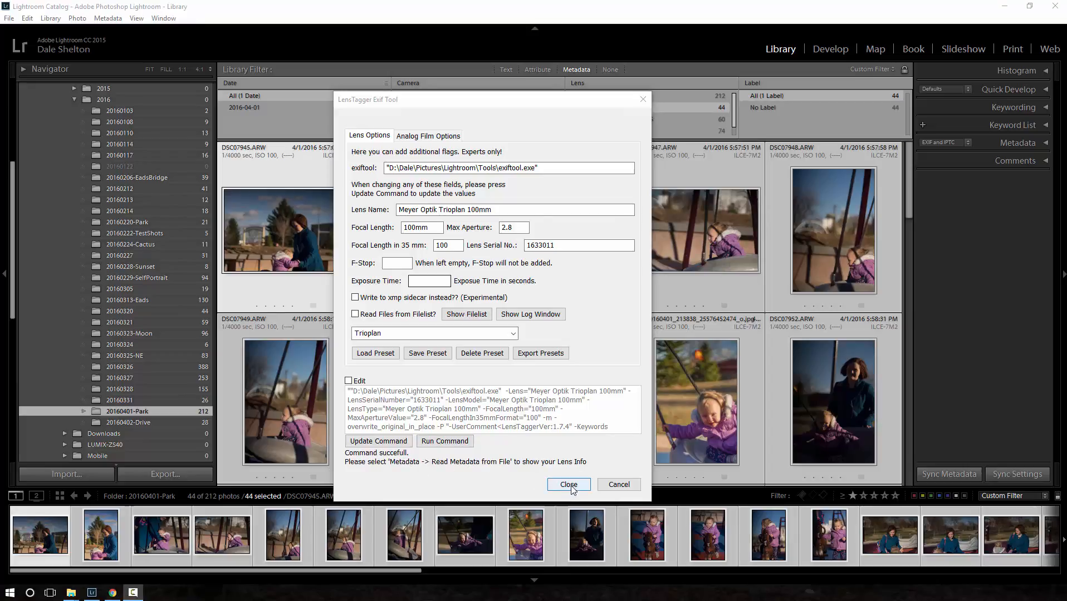
- Read the metadata from files into the catalog for the selected photos
{"action": "right_click", "coordinate": [621, 523]}
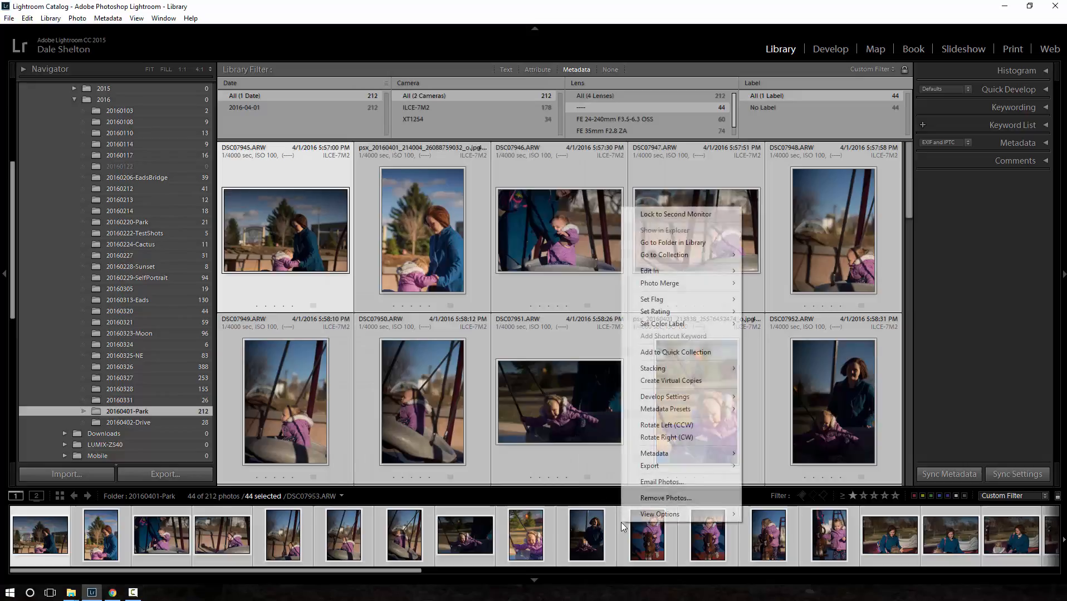
{"action": "mouse_move", "coordinate": [673, 456]}
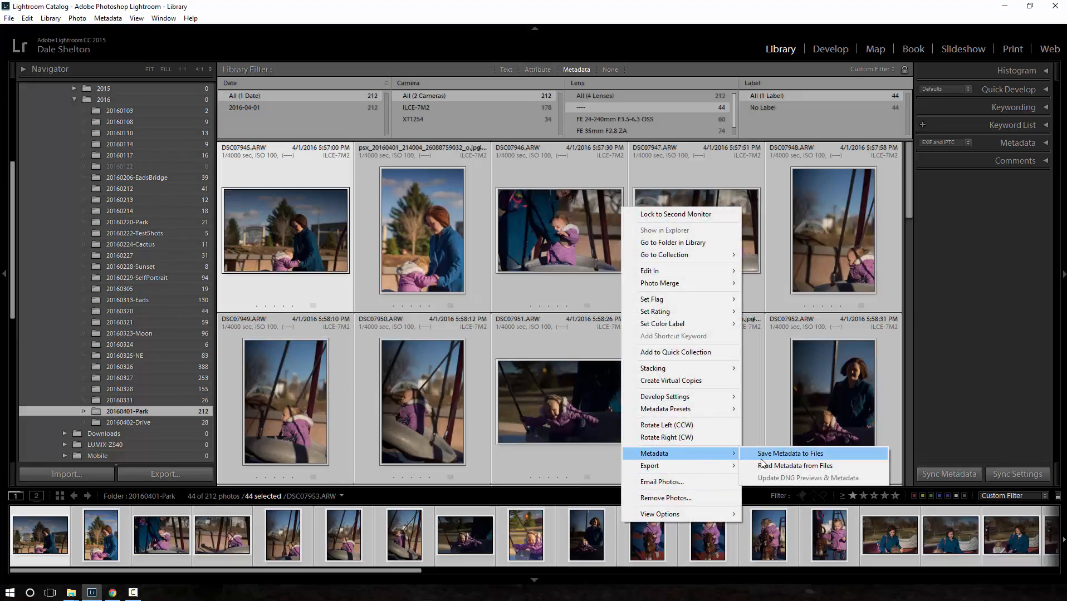
{"action": "left_click", "coordinate": [771, 466]}
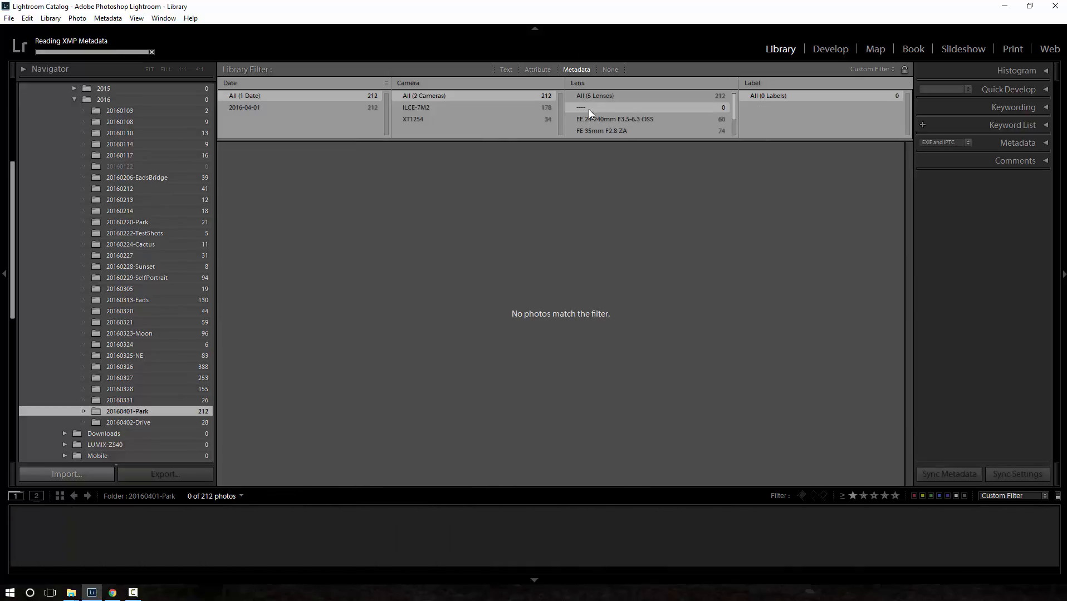
- Reset the lens filter to all lenses, and turn the library filter off and back to Metadata to refresh its lens list
{"action": "left_click", "coordinate": [590, 96]}
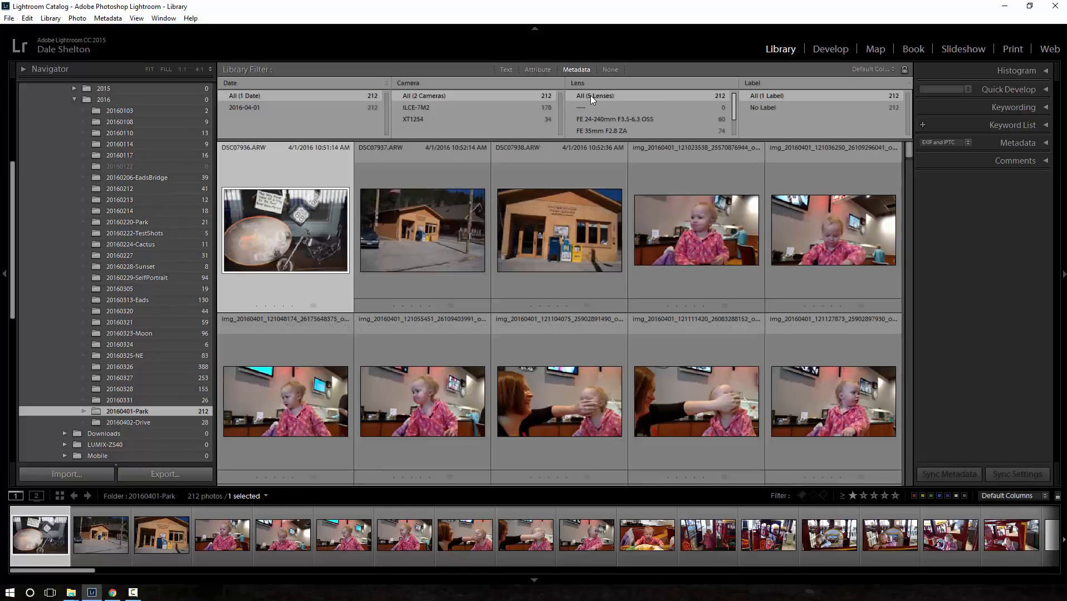
{"action": "left_click_drag", "start_coordinate": [734, 104], "coordinate": [736, 120]}
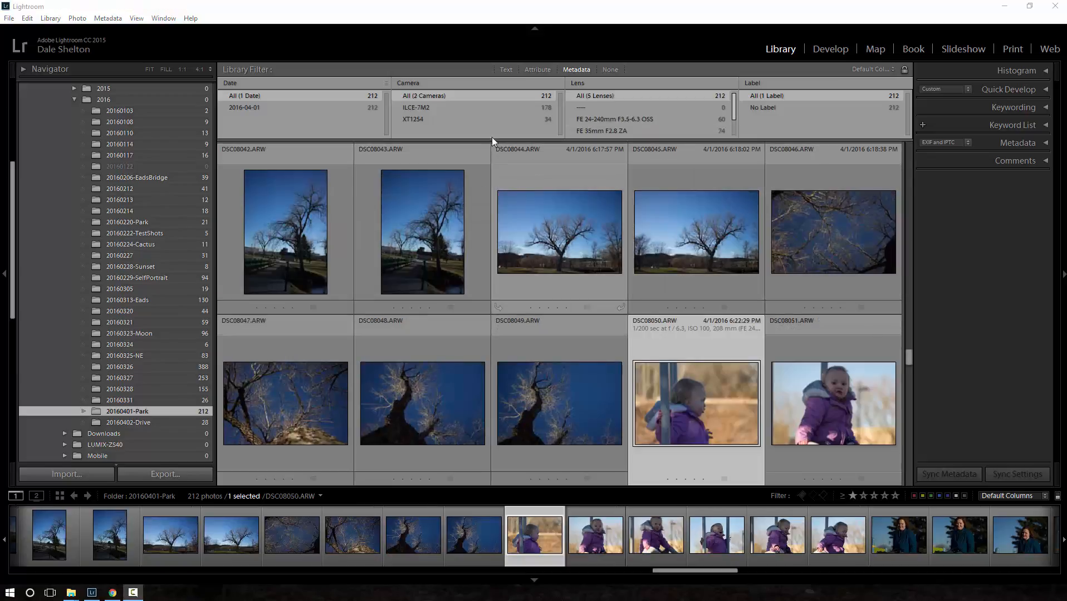
{"action": "left_click", "coordinate": [601, 96]}
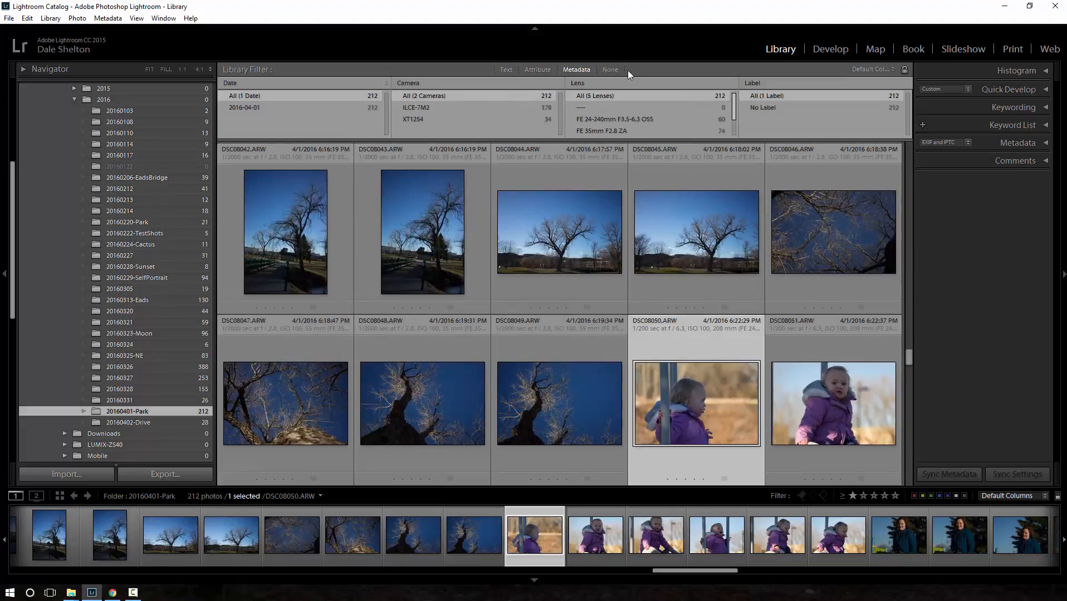
{"action": "left_click", "coordinate": [611, 69]}
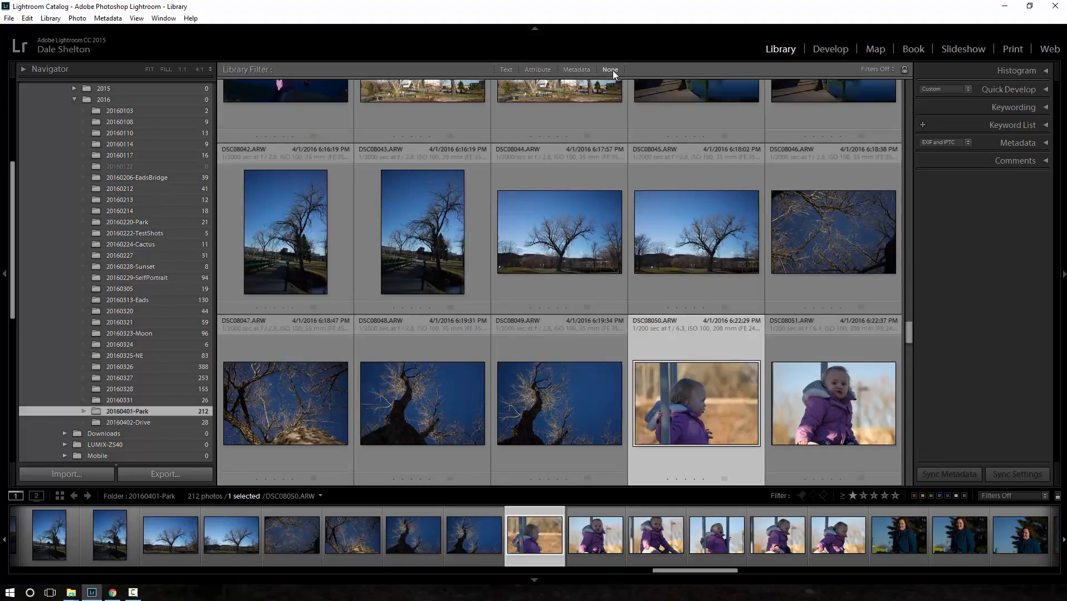
{"action": "left_click", "coordinate": [575, 69]}
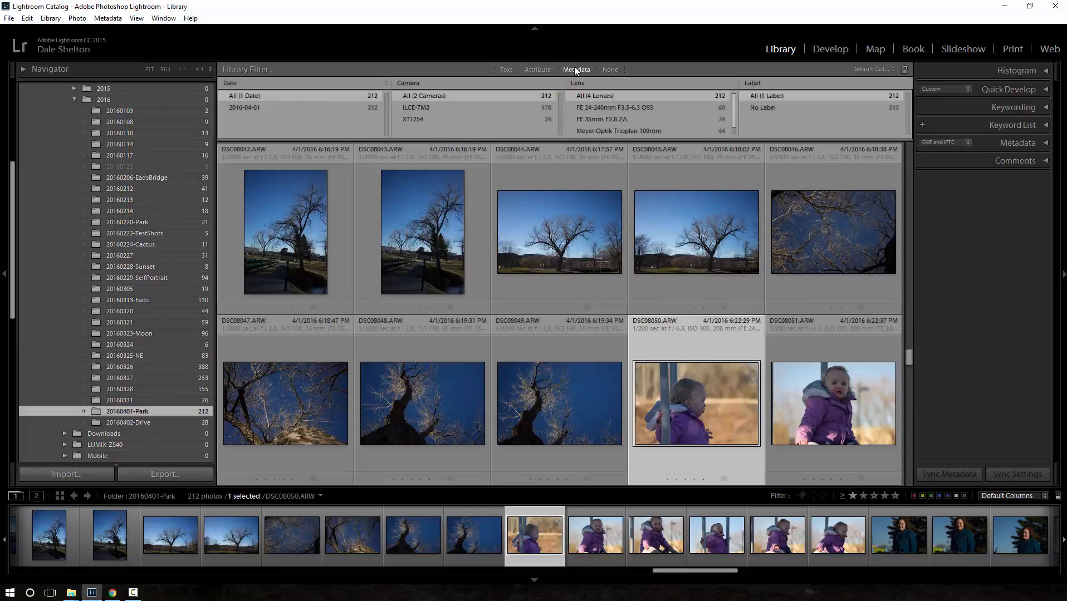
- Select all the folder's photos in the Map module and examine the photo groups pinned around Rapid City
{"action": "left_click", "coordinate": [879, 48]}
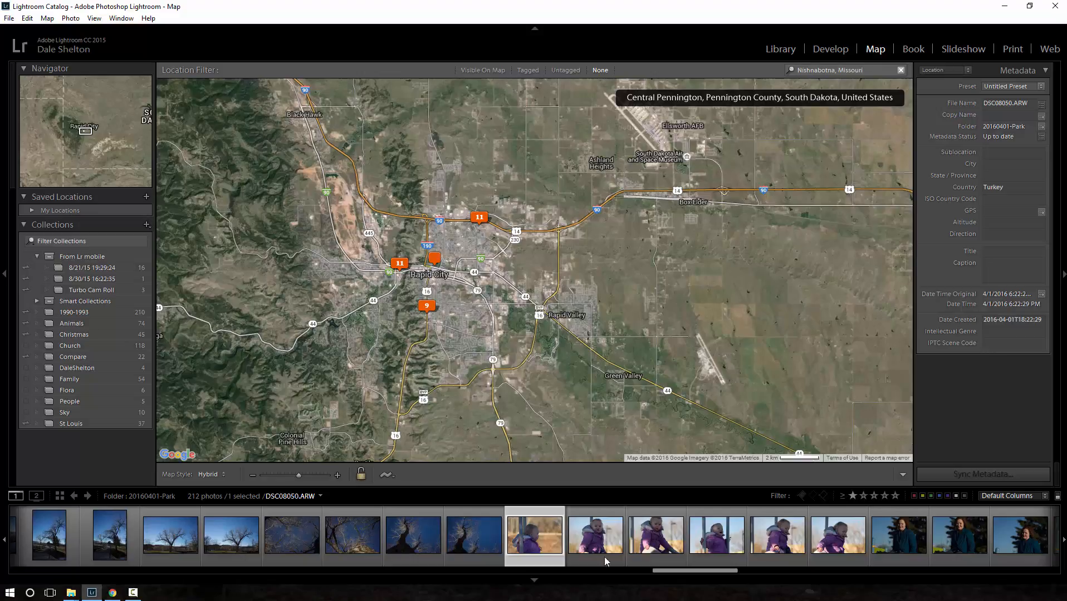
{"action": "key", "text": "ctrl+a"}
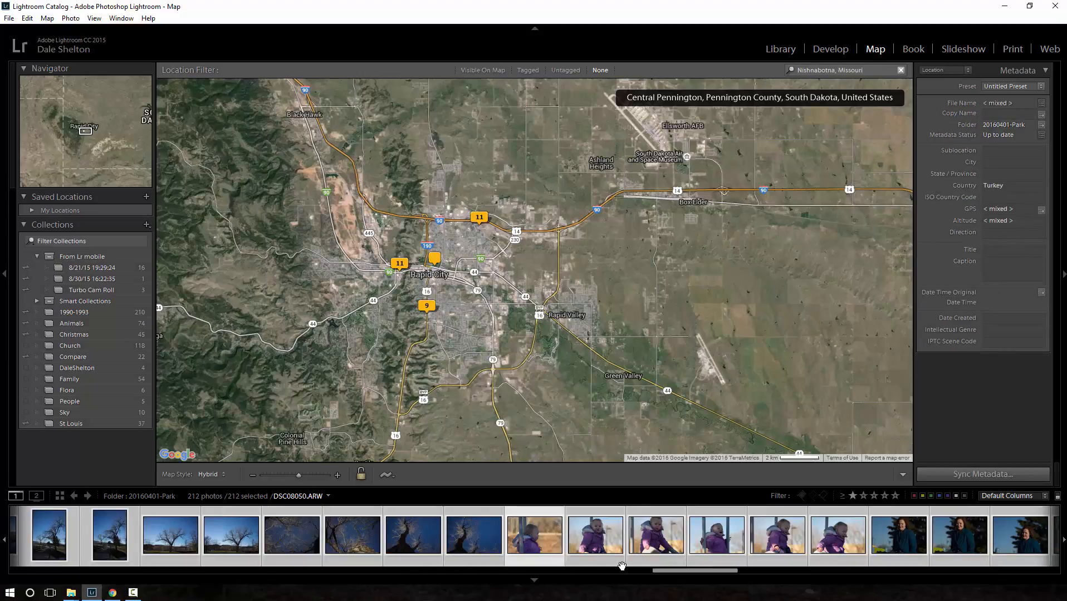
{"action": "left_click", "coordinate": [427, 308]}
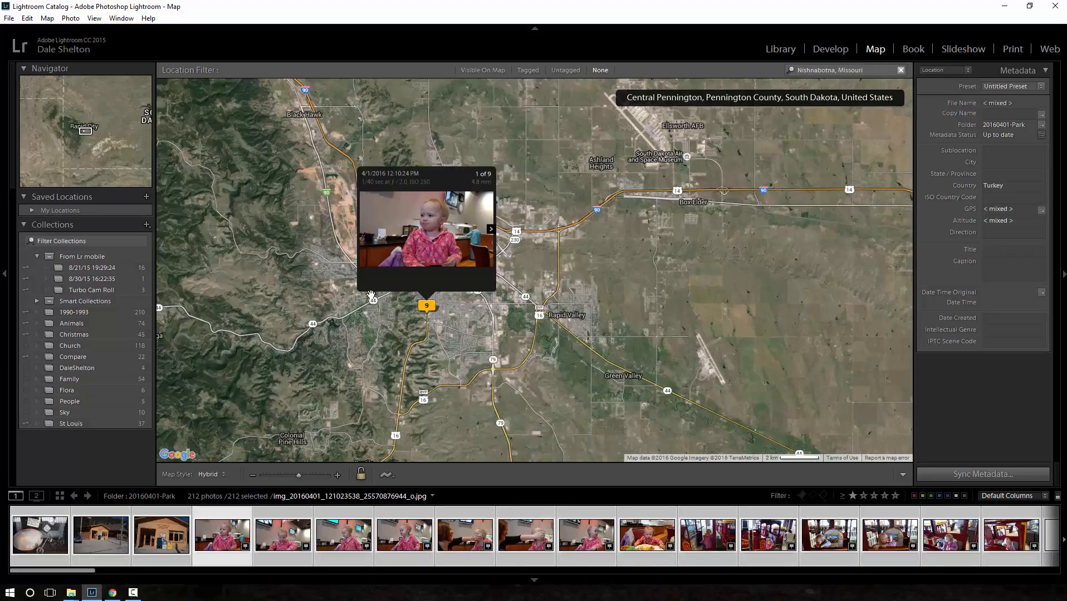
{"action": "scroll", "coordinate": [514, 338], "scroll_direction": "up", "scroll_amount": 1}
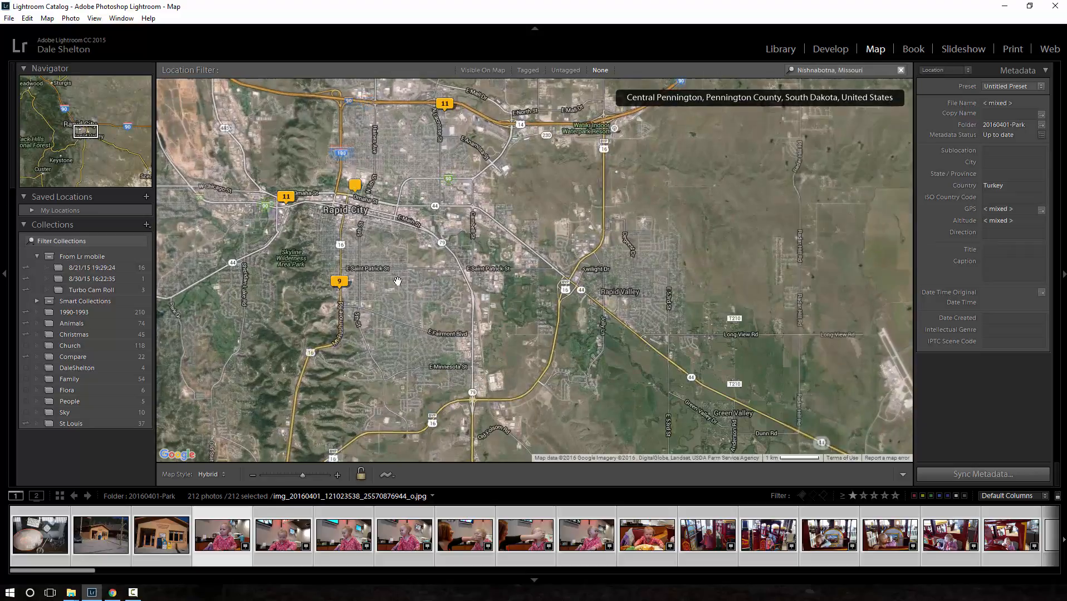
{"action": "left_click_drag", "start_coordinate": [492, 220], "coordinate": [558, 267]}
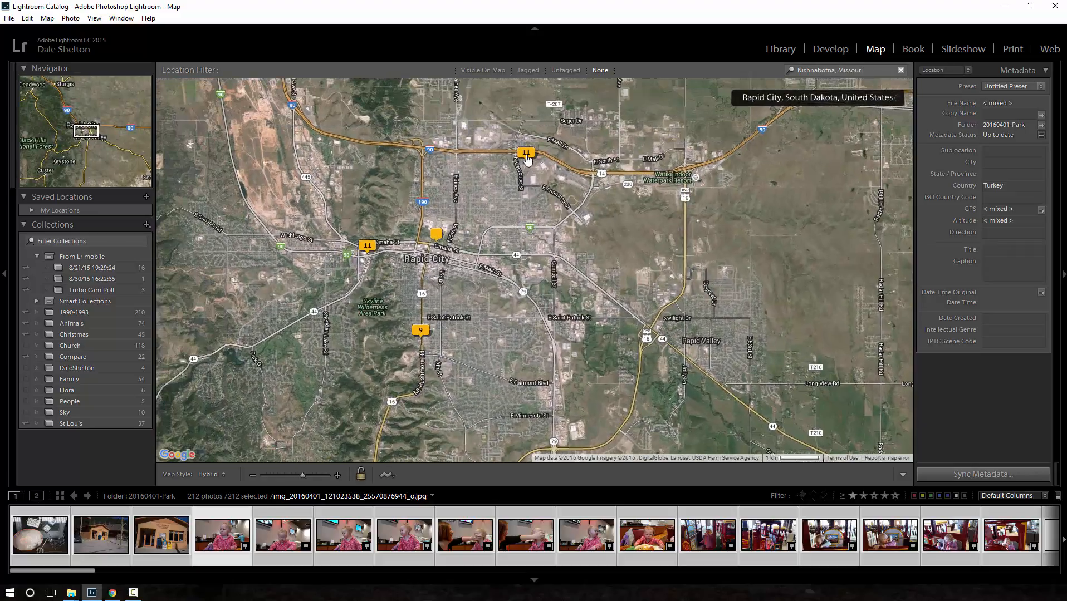
{"action": "left_click", "coordinate": [526, 156]}
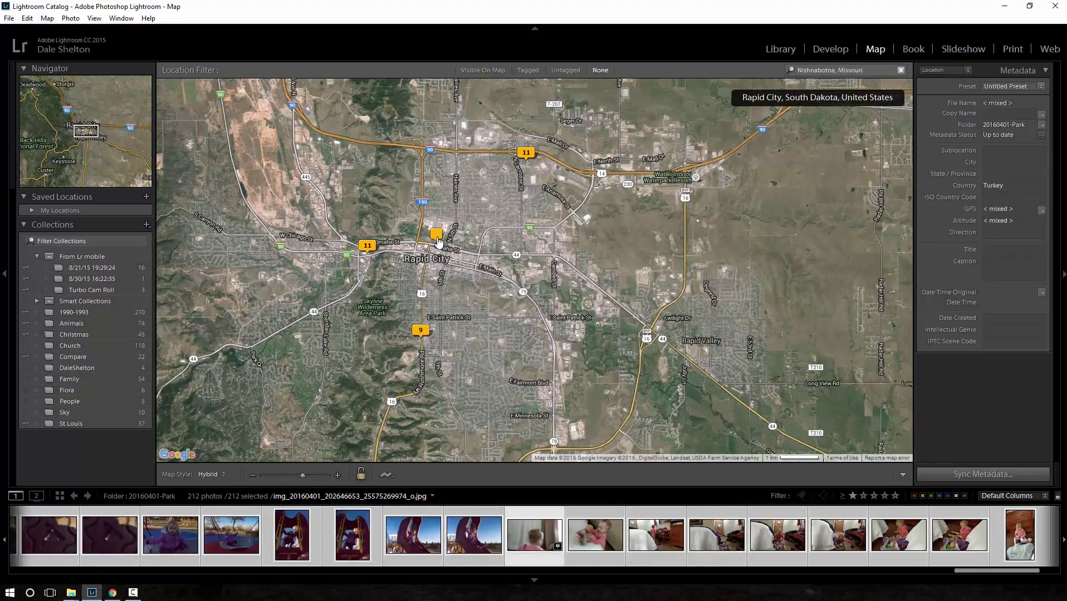
{"action": "mouse_move", "coordinate": [438, 241]}
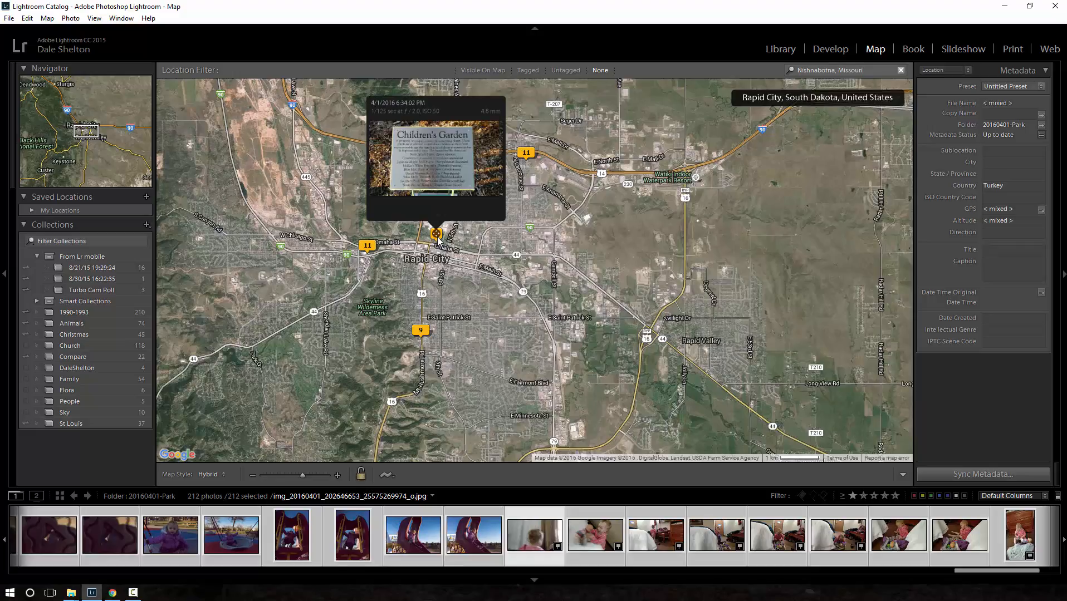
{"action": "left_click", "coordinate": [368, 246]}
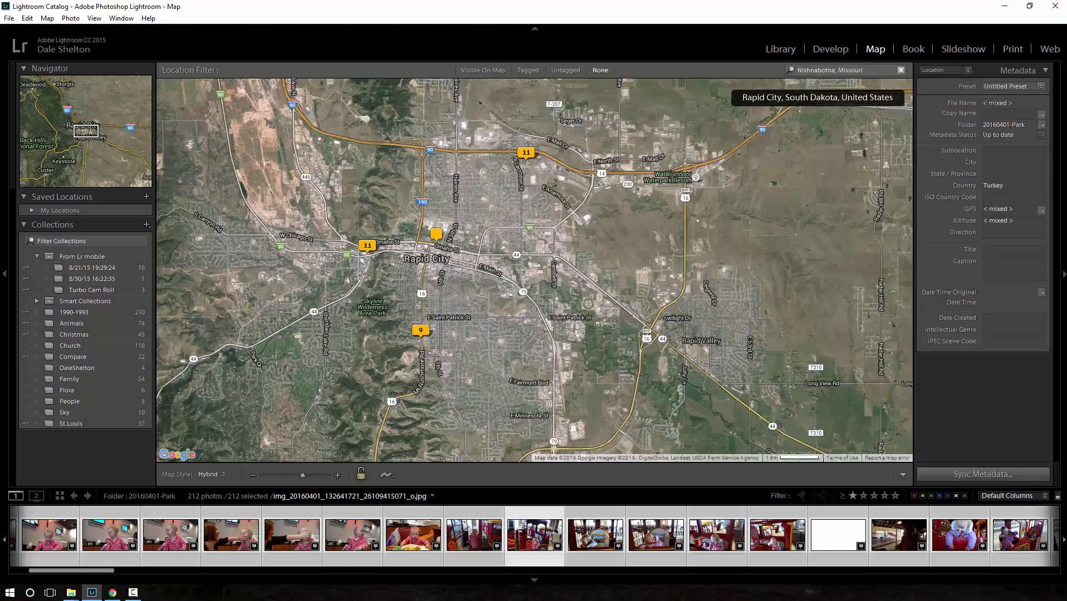
- Try the Untagged and None location filters, and limit the photos to those Visible On Map
{"action": "left_click", "coordinate": [558, 70]}
{"action": "left_click", "coordinate": [597, 70]}
{"action": "left_click", "coordinate": [499, 71]}
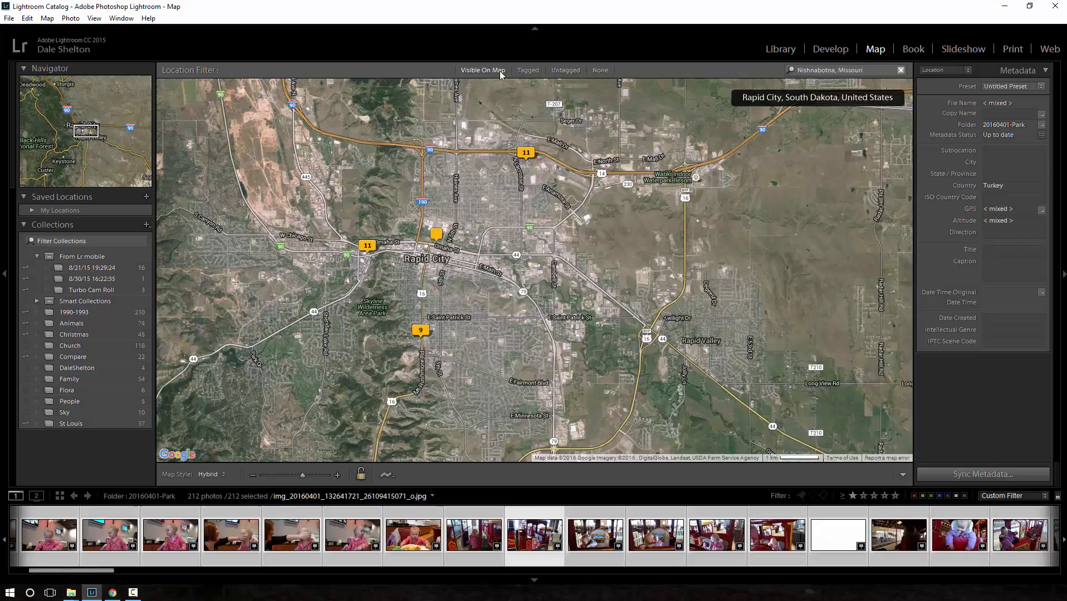
- Set the map's location filter to None, and switch to Chrome to open the Google Maps Timeline page
{"action": "left_click", "coordinate": [600, 72]}
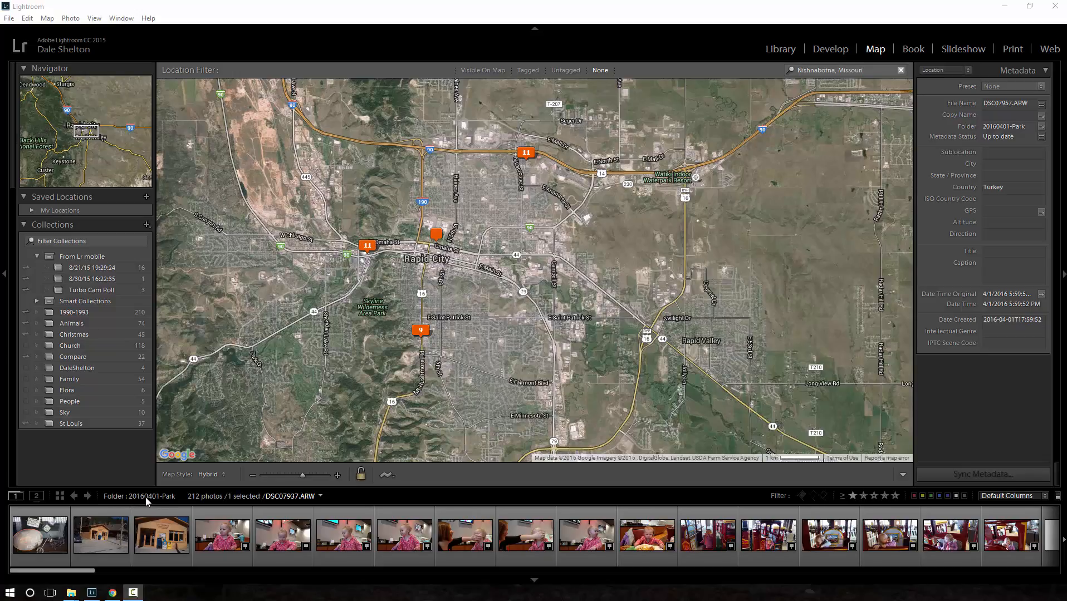
{"action": "left_click", "coordinate": [112, 592]}
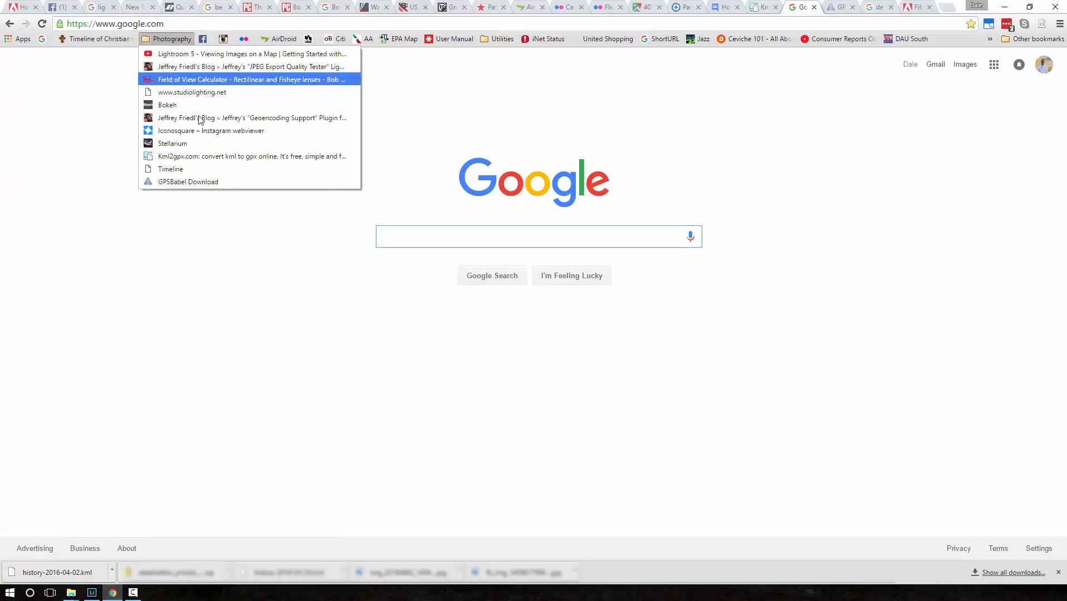
{"action": "left_click", "coordinate": [172, 168]}
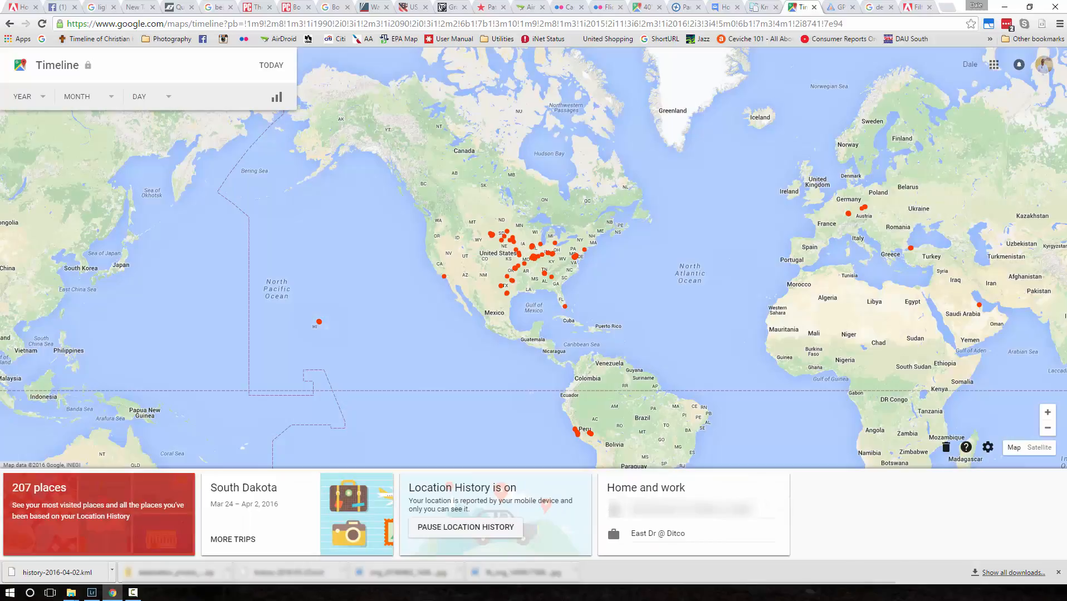
- Show the Timeline for April 1, 2016, and export that day to KML
{"action": "mouse_move", "coordinate": [88, 67]}
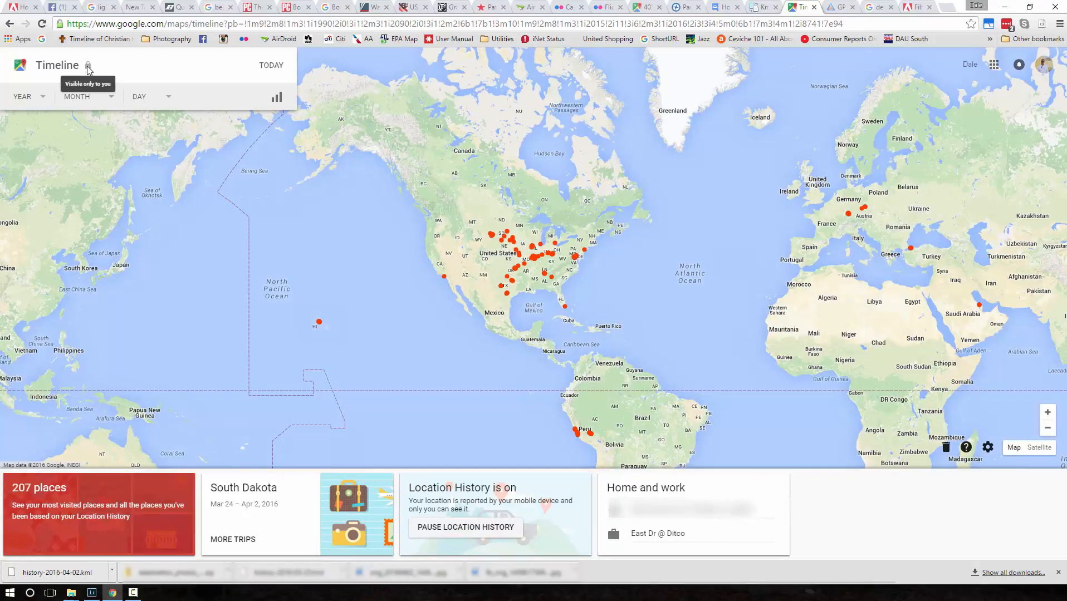
{"action": "left_click", "coordinate": [39, 101]}
{"action": "left_click", "coordinate": [33, 131]}
{"action": "left_click", "coordinate": [89, 100]}
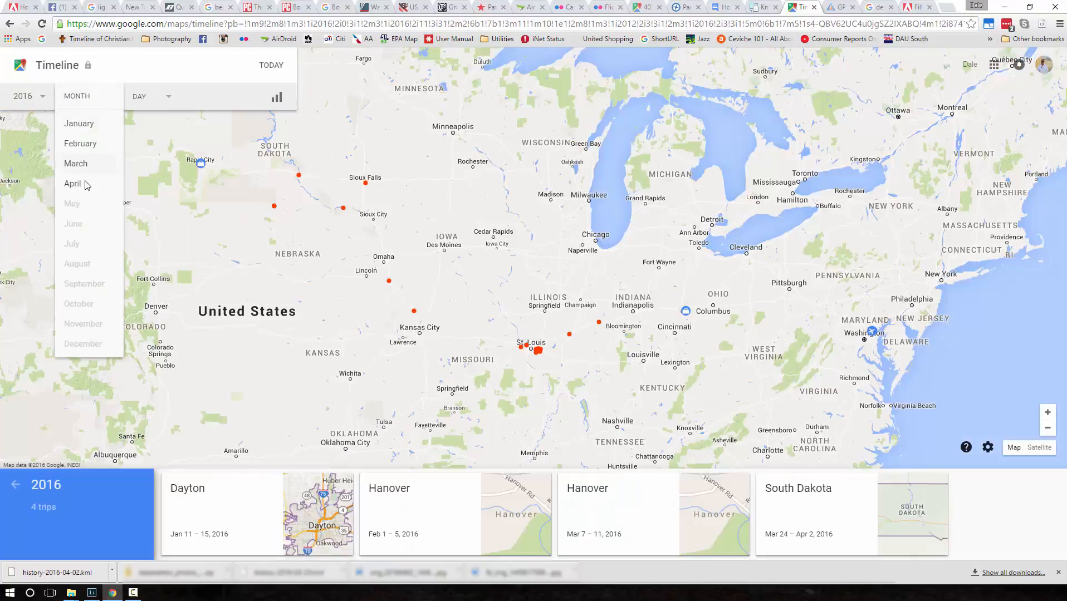
{"action": "left_click", "coordinate": [85, 185]}
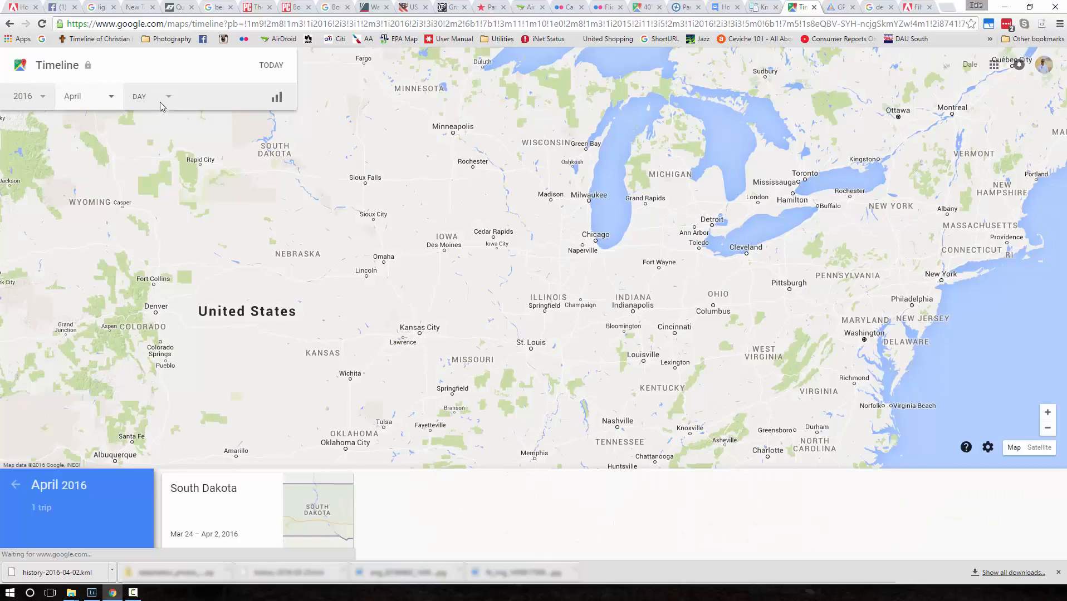
{"action": "left_click", "coordinate": [145, 100]}
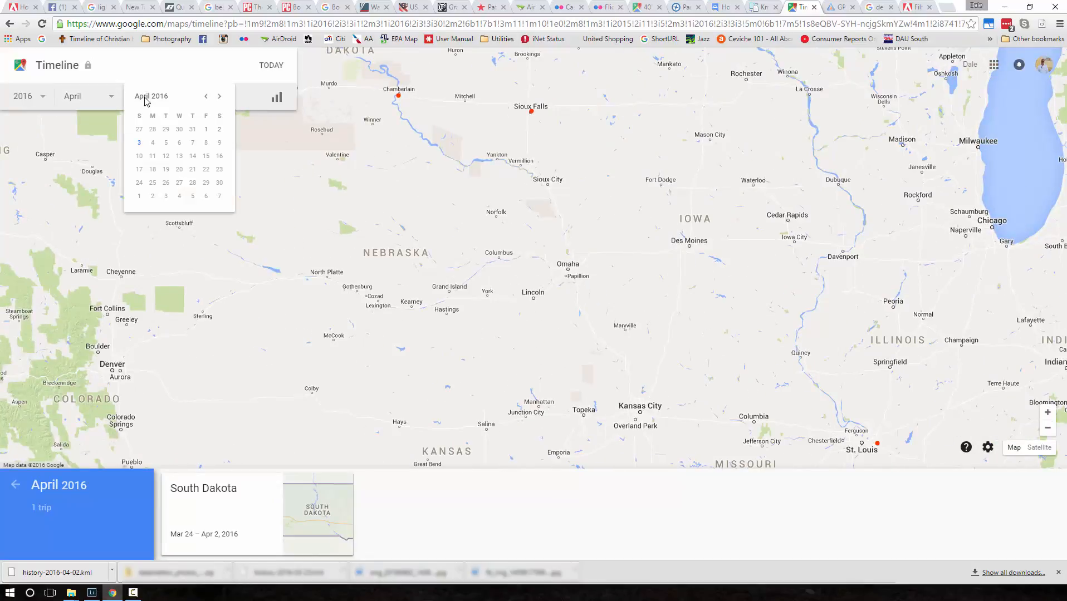
{"action": "left_click", "coordinate": [208, 134]}
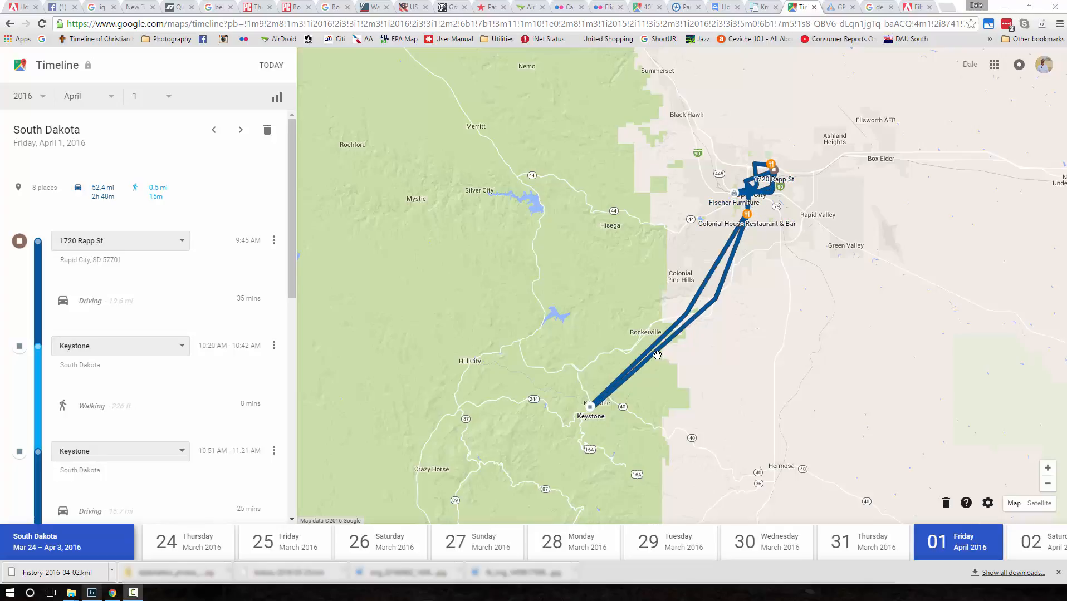
{"action": "left_click", "coordinate": [987, 503]}
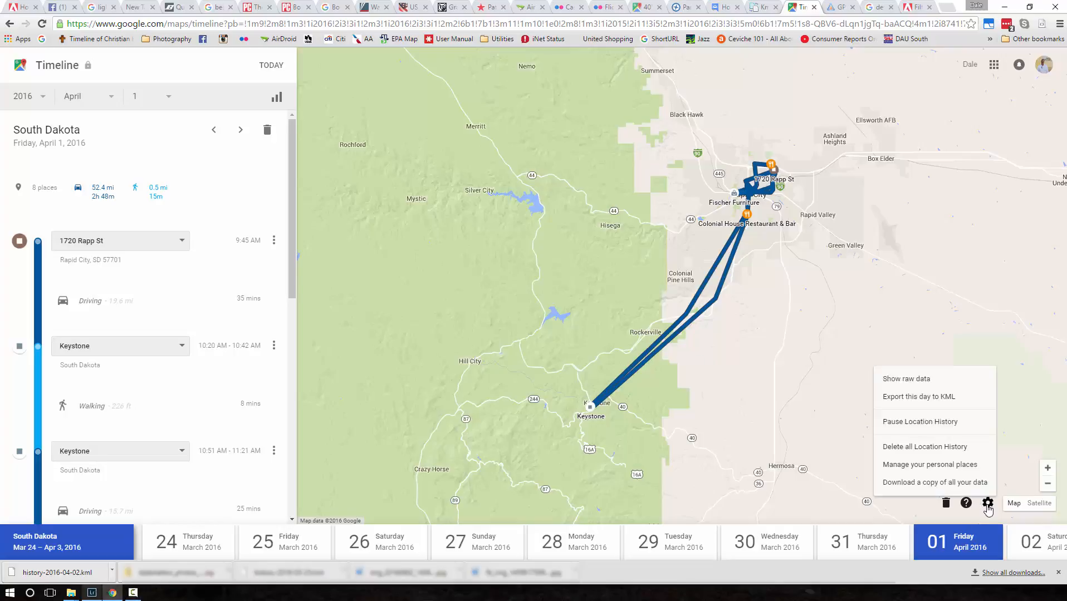
{"action": "left_click", "coordinate": [902, 399]}
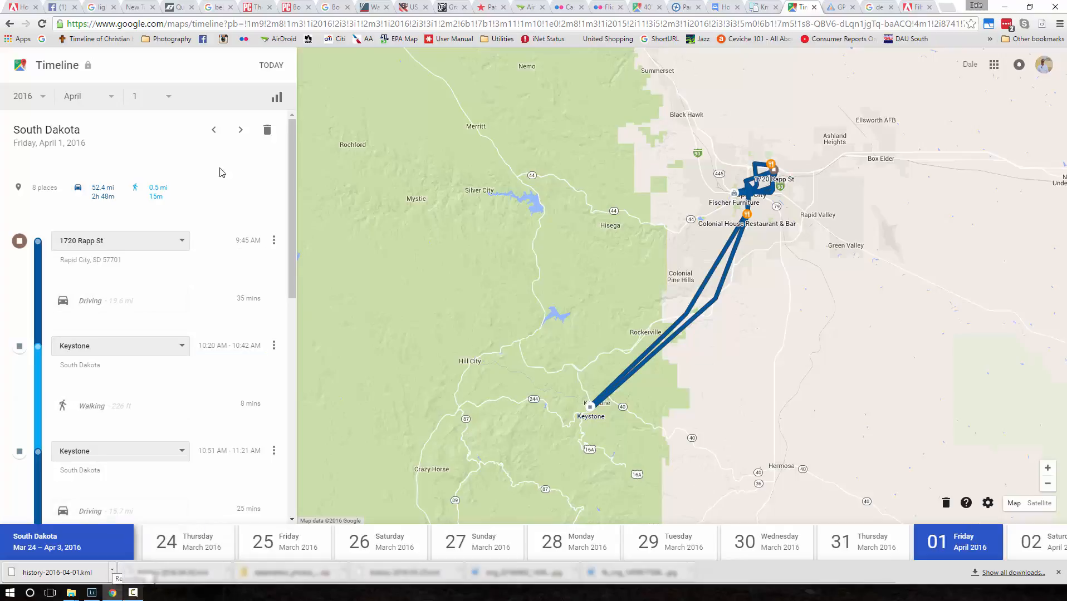
- Convert history-2016-04-01.kml to GPX on kml2gpx.com, and copy the link address of the converted file
{"action": "left_click", "coordinate": [177, 42]}
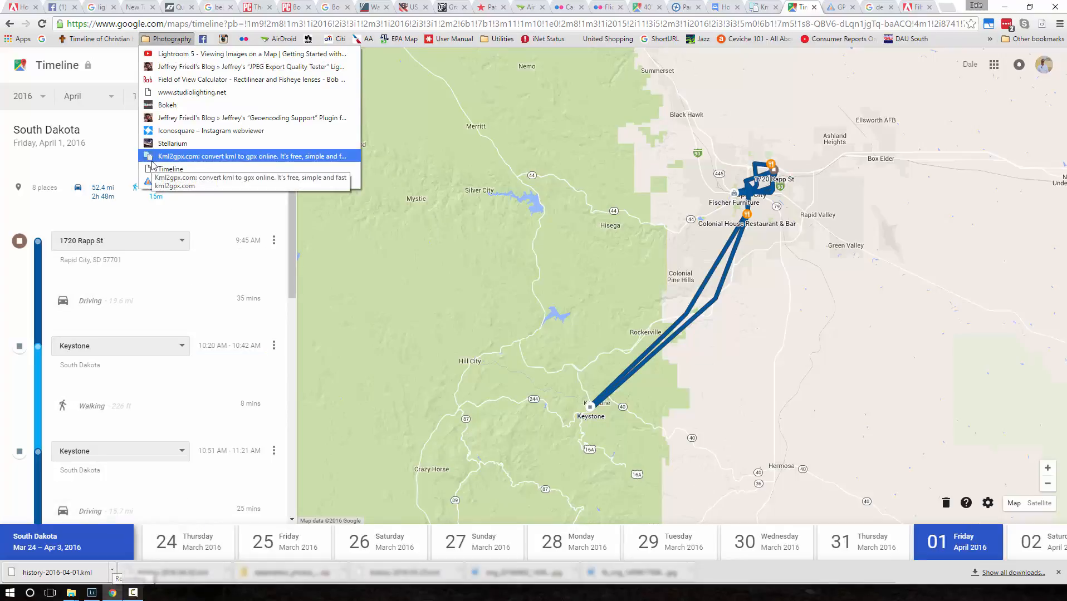
{"action": "left_click", "coordinate": [185, 158]}
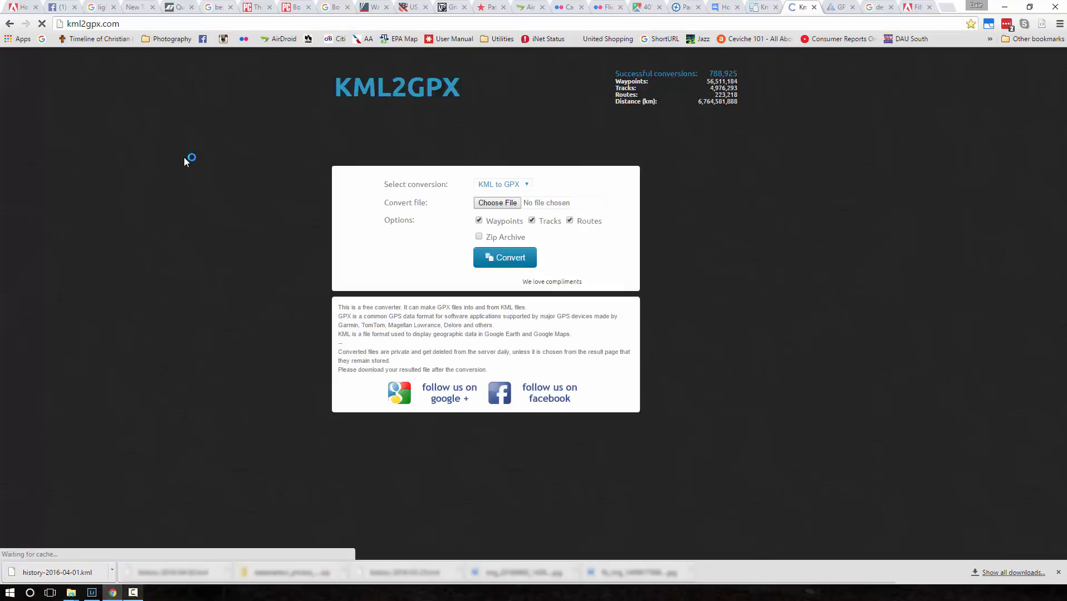
{"action": "left_click", "coordinate": [491, 205]}
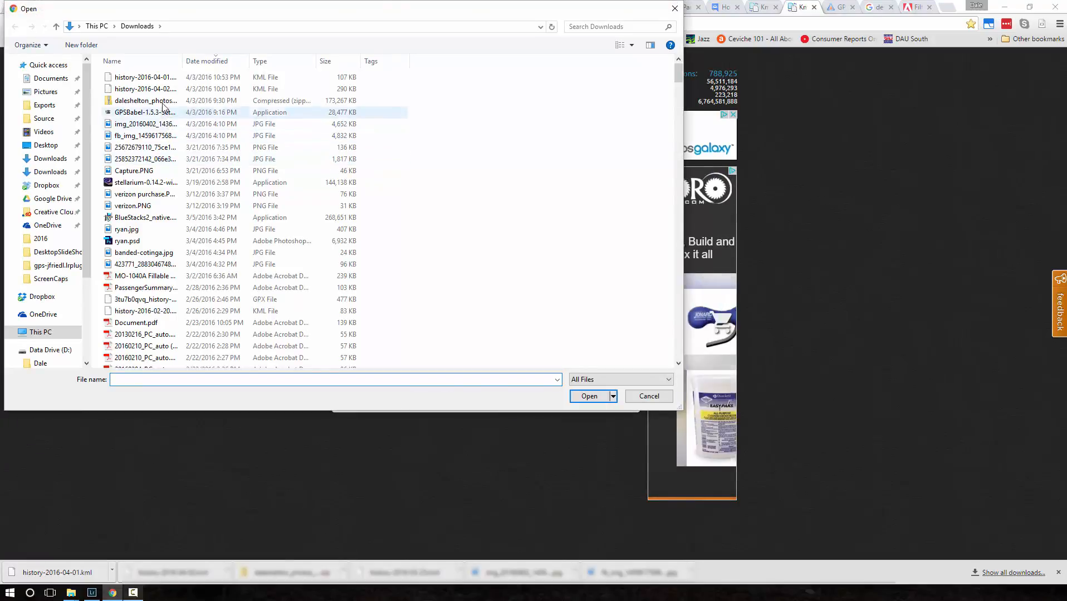
{"action": "double_click", "coordinate": [139, 79]}
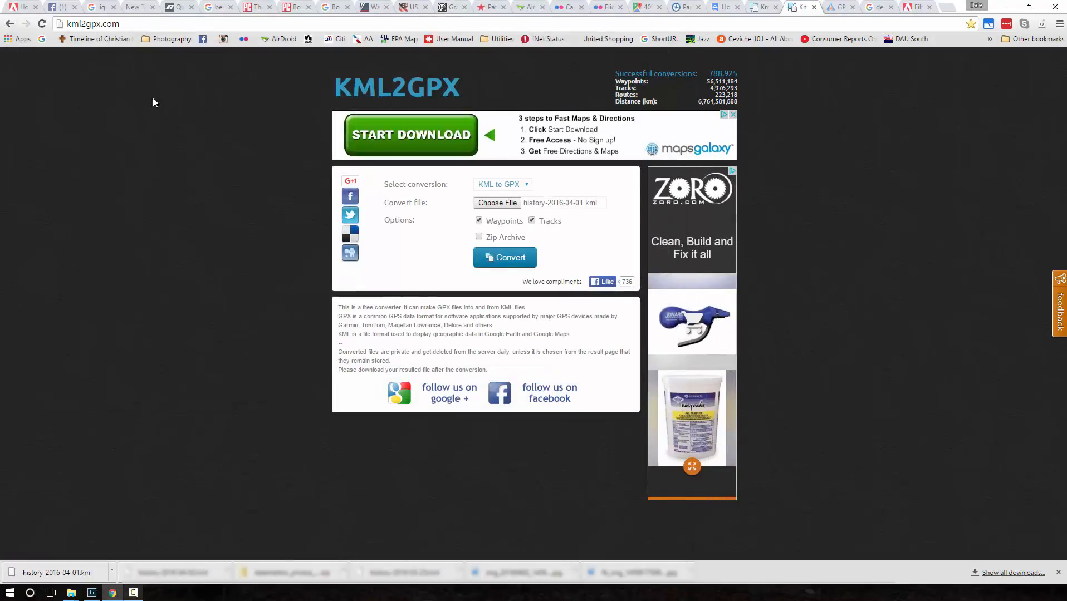
{"action": "left_click", "coordinate": [517, 265]}
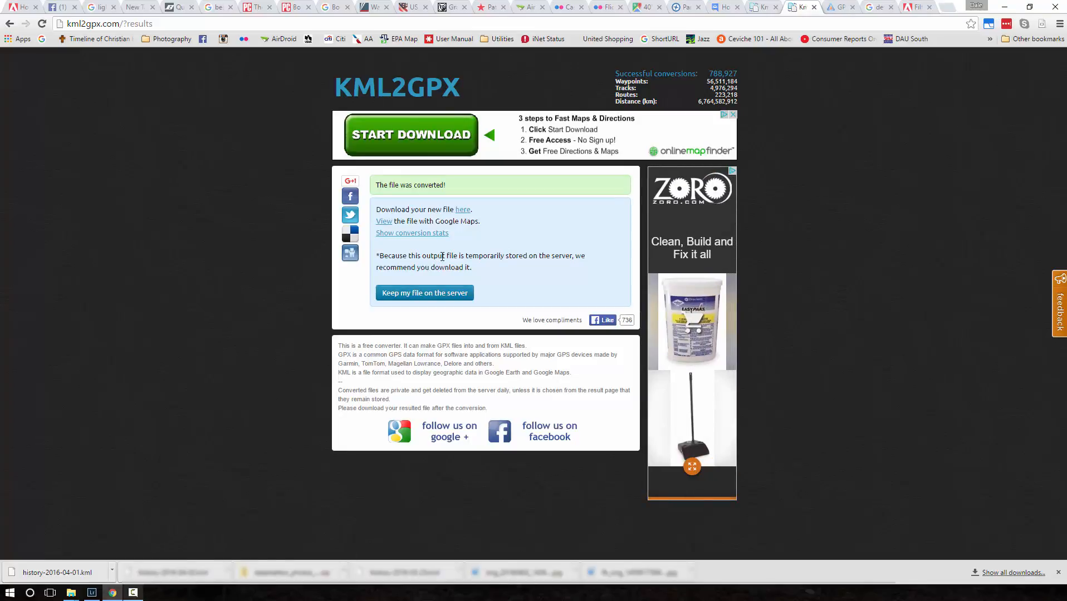
{"action": "right_click", "coordinate": [462, 215]}
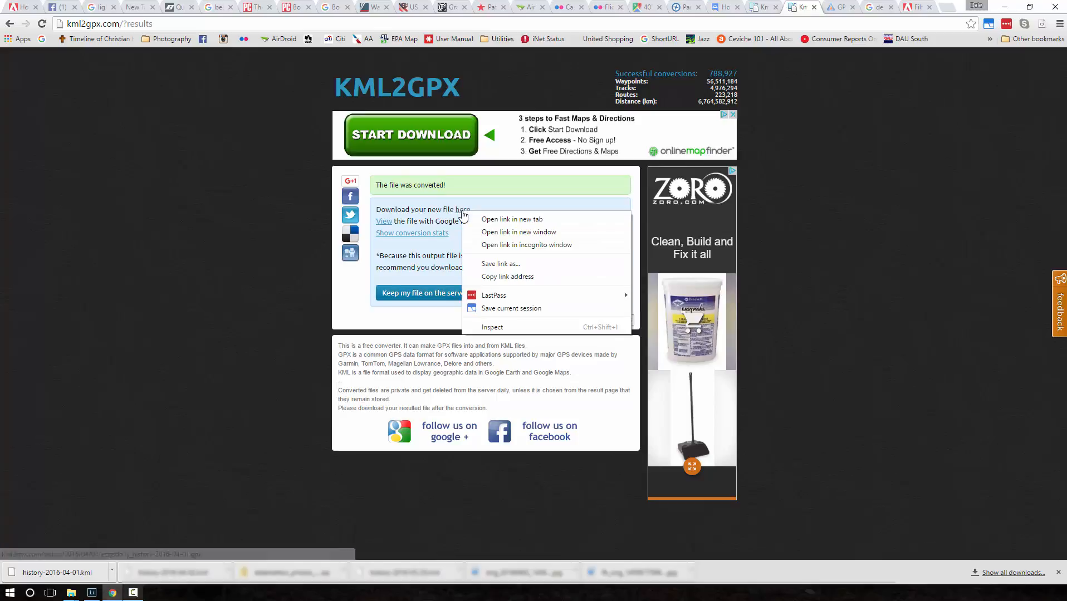
{"action": "left_click", "coordinate": [503, 277]}
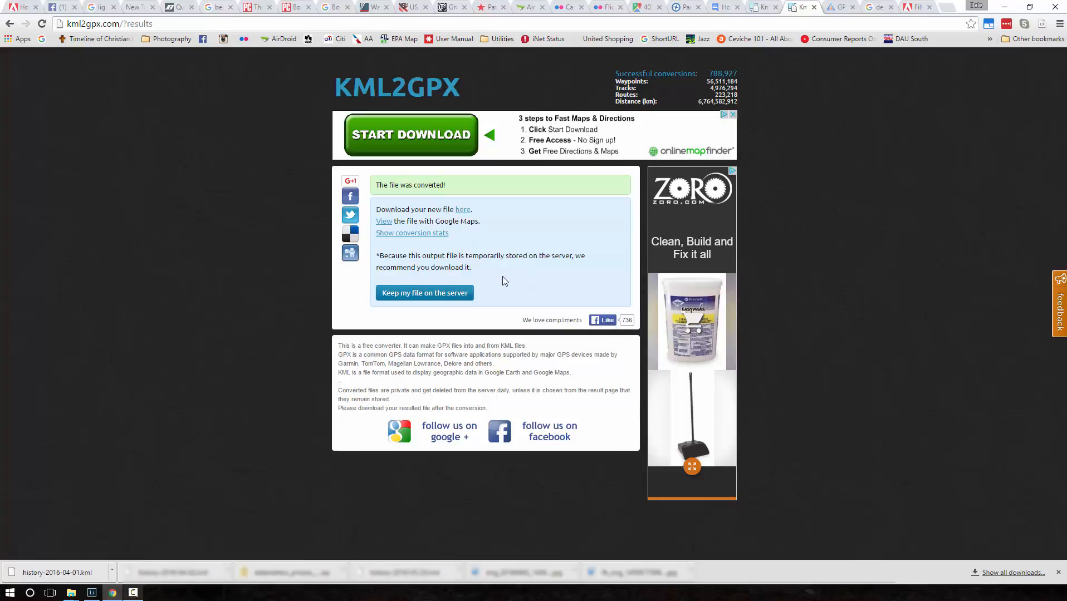
- Switch back to Lightroom and open the Geoencode dialog of the jf Geocoding Support plug-in for the selected photo
{"action": "left_click", "coordinate": [1002, 7]}
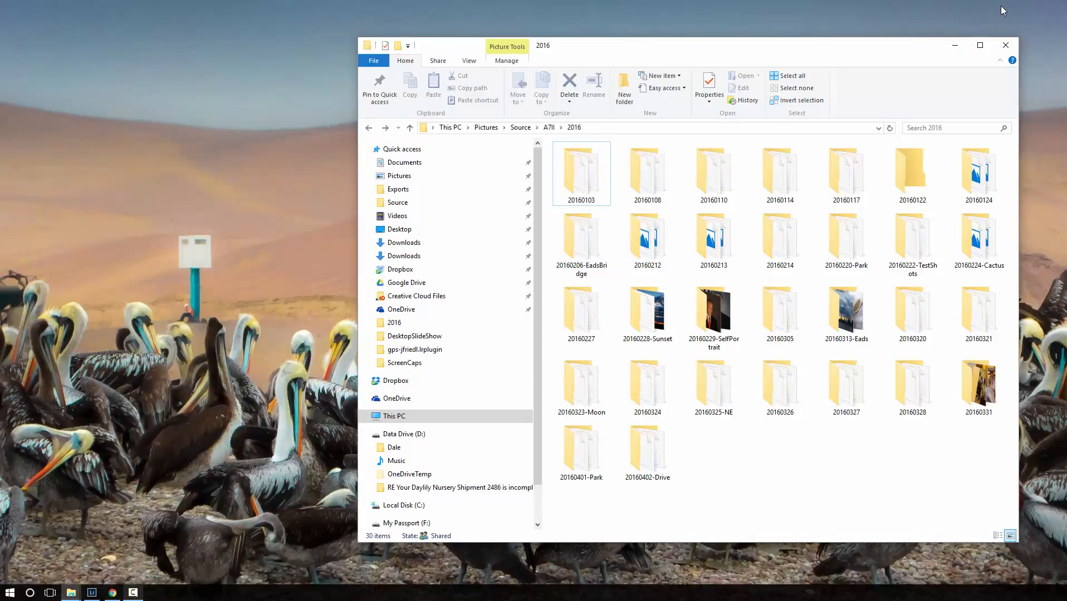
{"action": "left_click", "coordinate": [93, 592]}
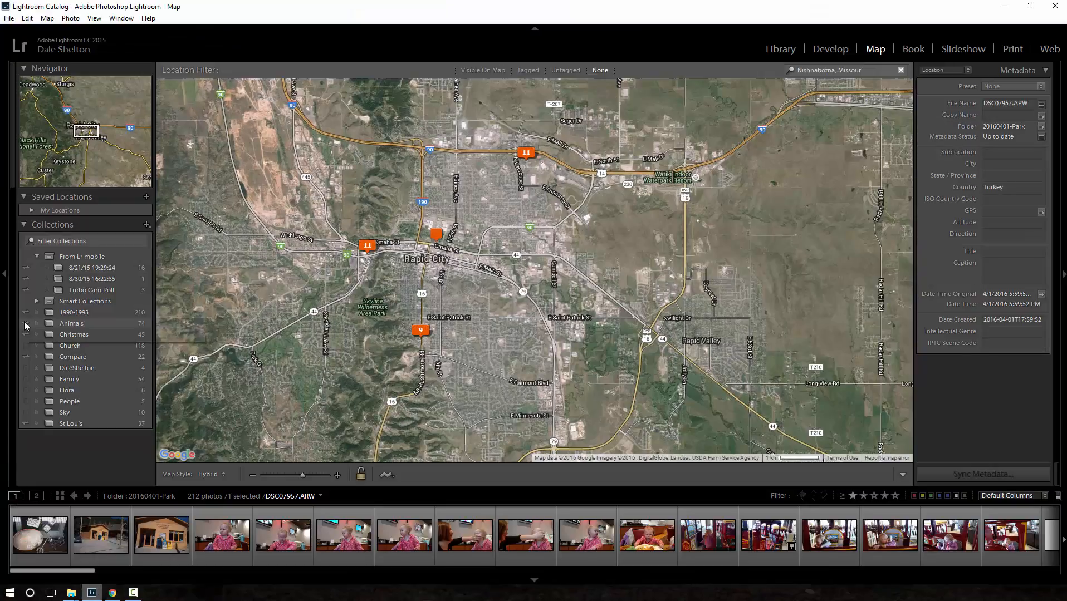
{"action": "left_click", "coordinate": [9, 18]}
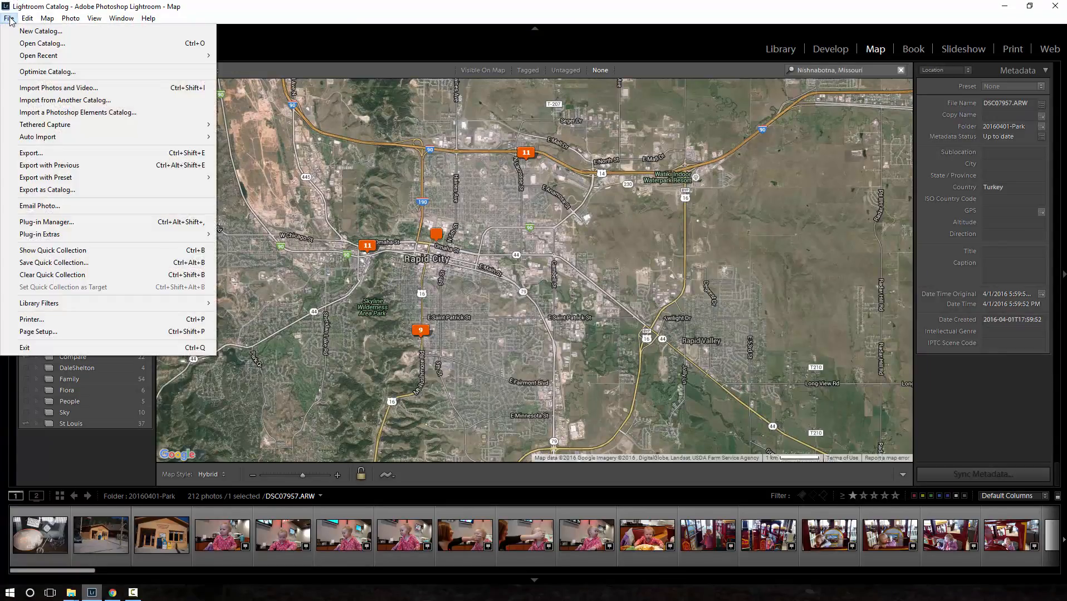
{"action": "mouse_move", "coordinate": [40, 239]}
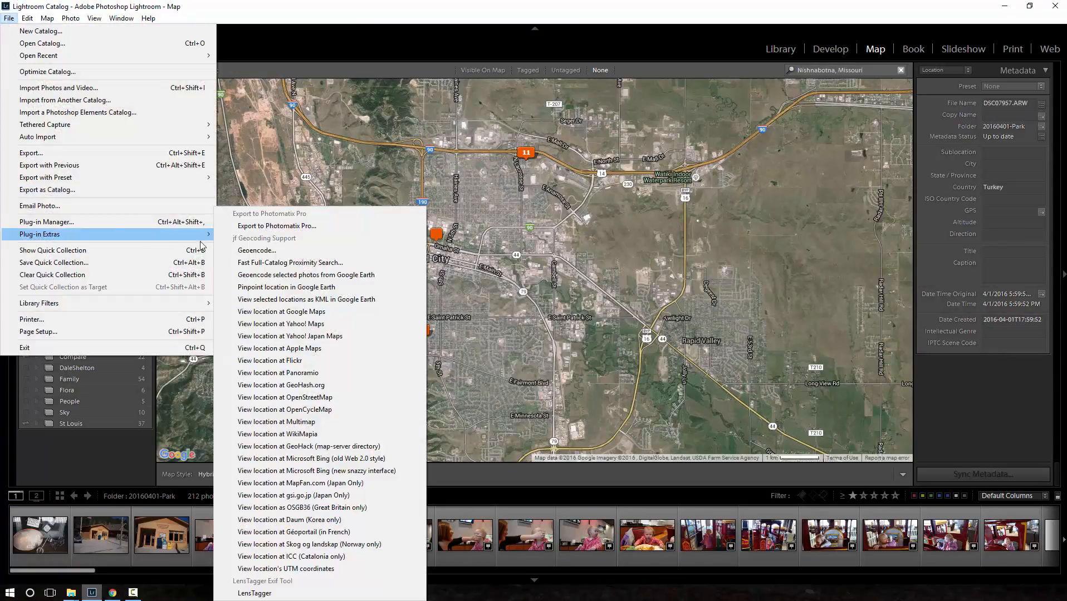
{"action": "left_click", "coordinate": [241, 251]}
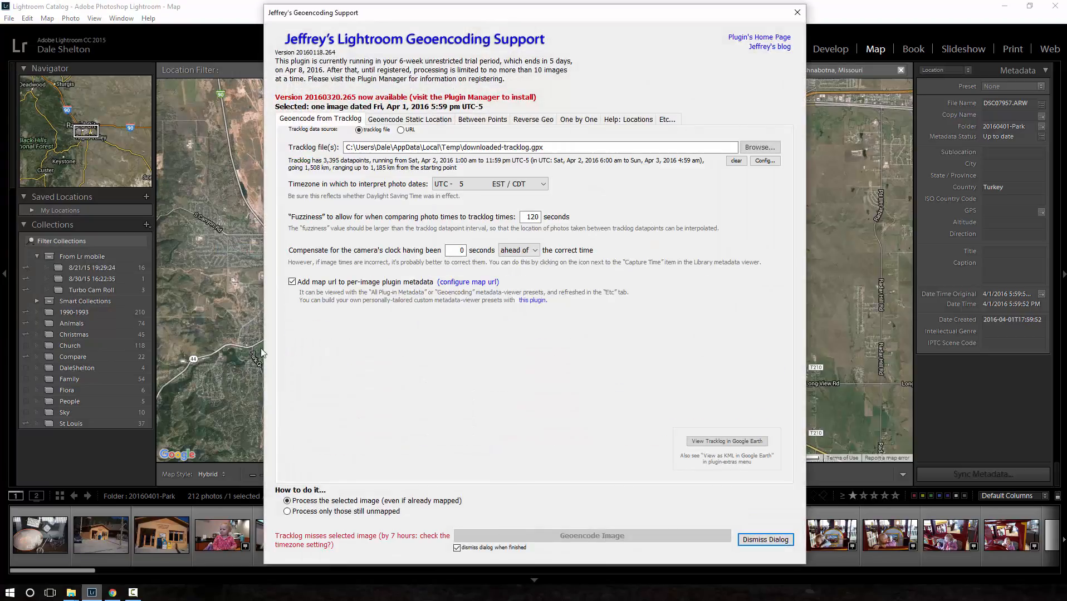
- Set the tracklog data source to URL, paste the copied GPX link and download the tracklog
{"action": "left_click", "coordinate": [400, 129]}
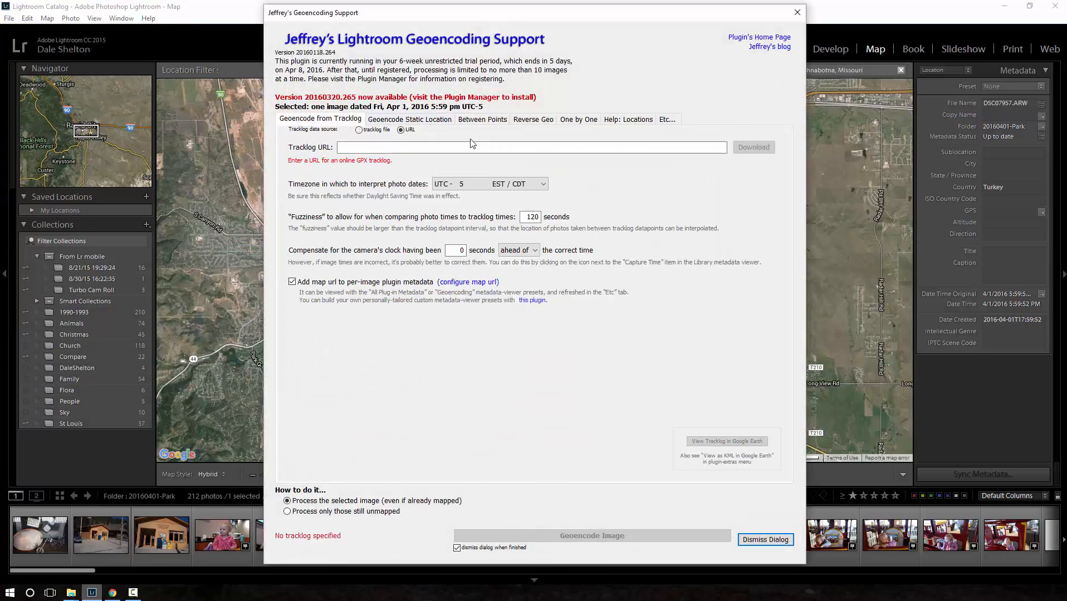
{"action": "left_click", "coordinate": [473, 147]}
{"action": "right_click", "coordinate": [474, 147]}
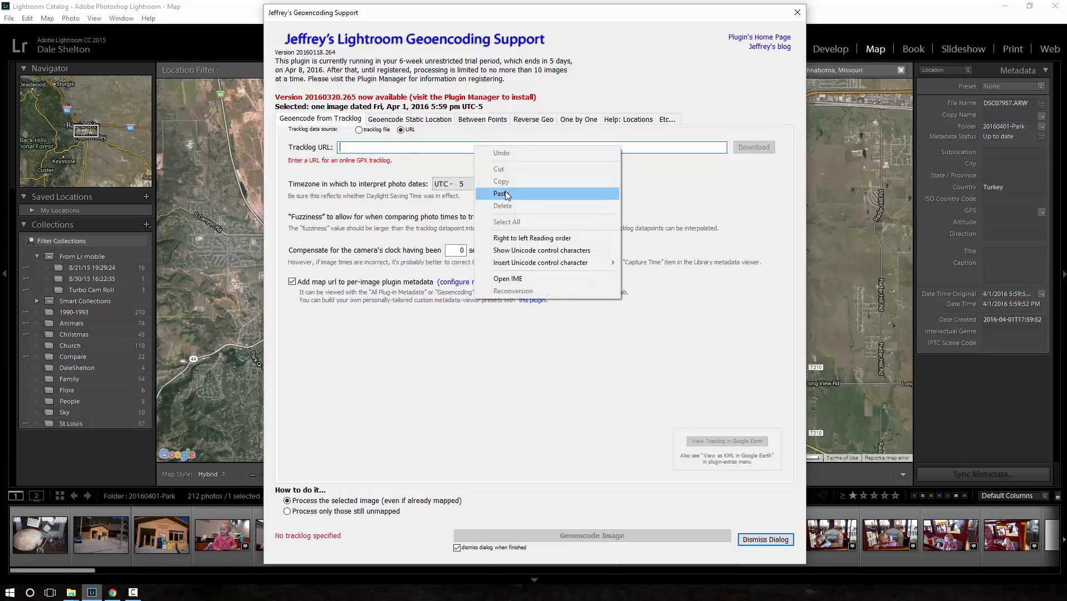
{"action": "left_click", "coordinate": [501, 194]}
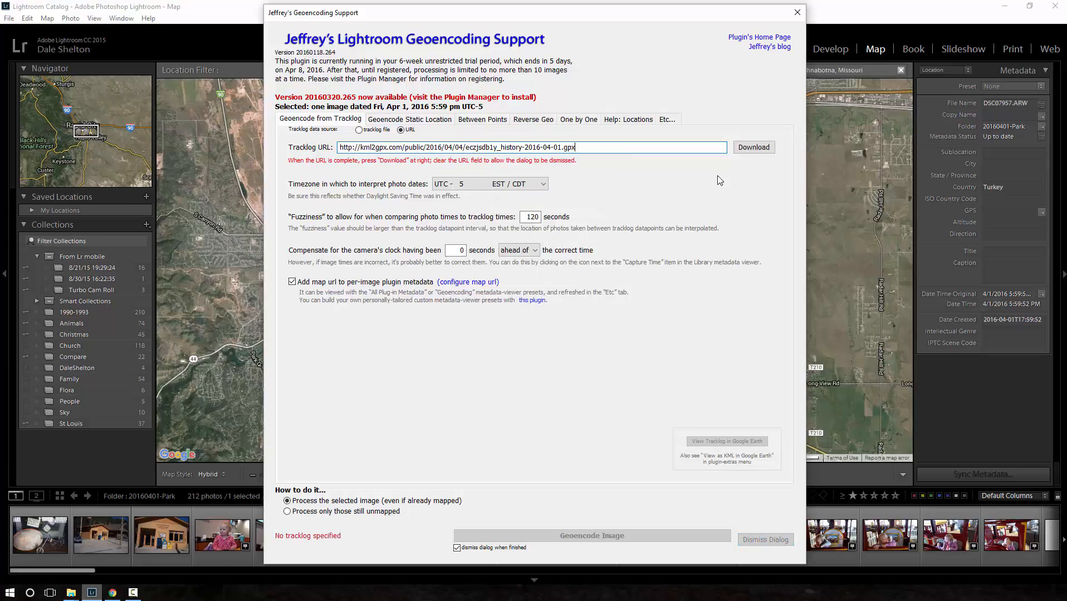
{"action": "left_click", "coordinate": [753, 148]}
- Set the photo timezone to UTC - 6 CST / MDT, process only still unmapped images, and geoencode the selected photo
{"action": "left_click", "coordinate": [543, 185]}
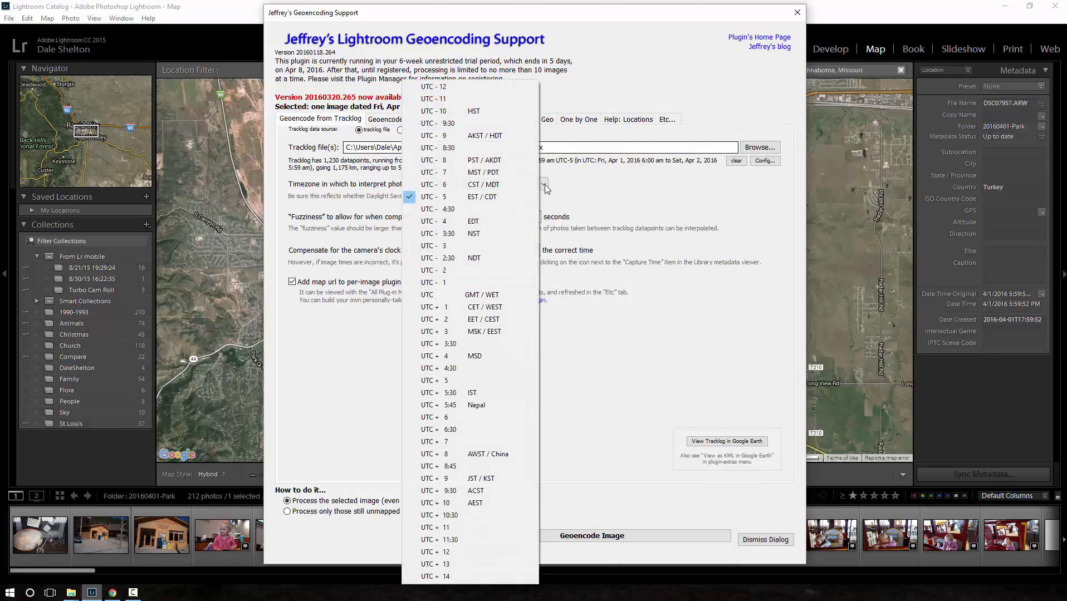
{"action": "left_click", "coordinate": [471, 186]}
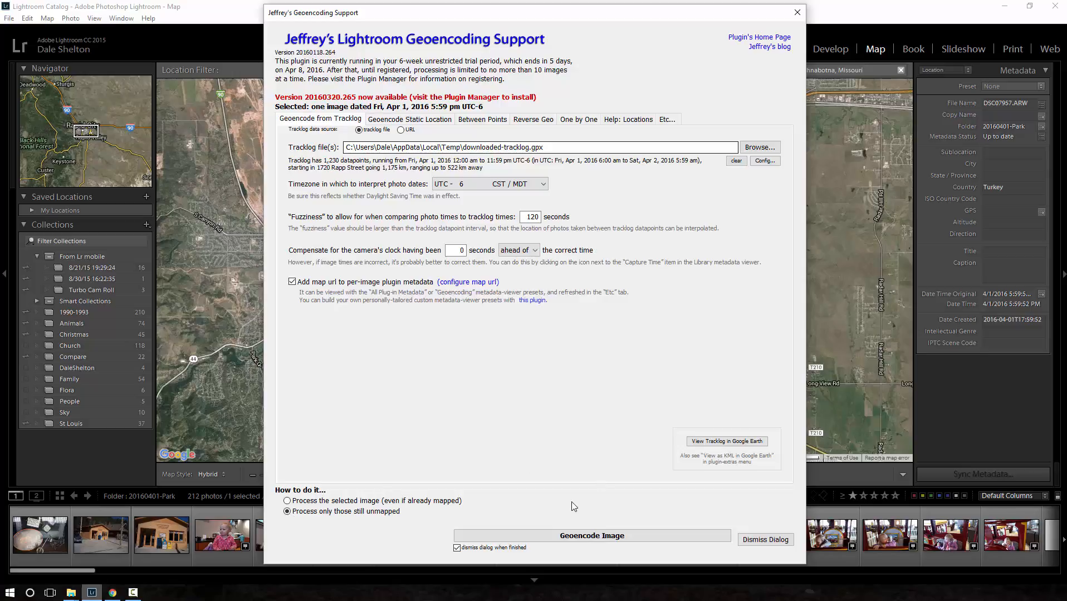
{"action": "left_click", "coordinate": [584, 539]}
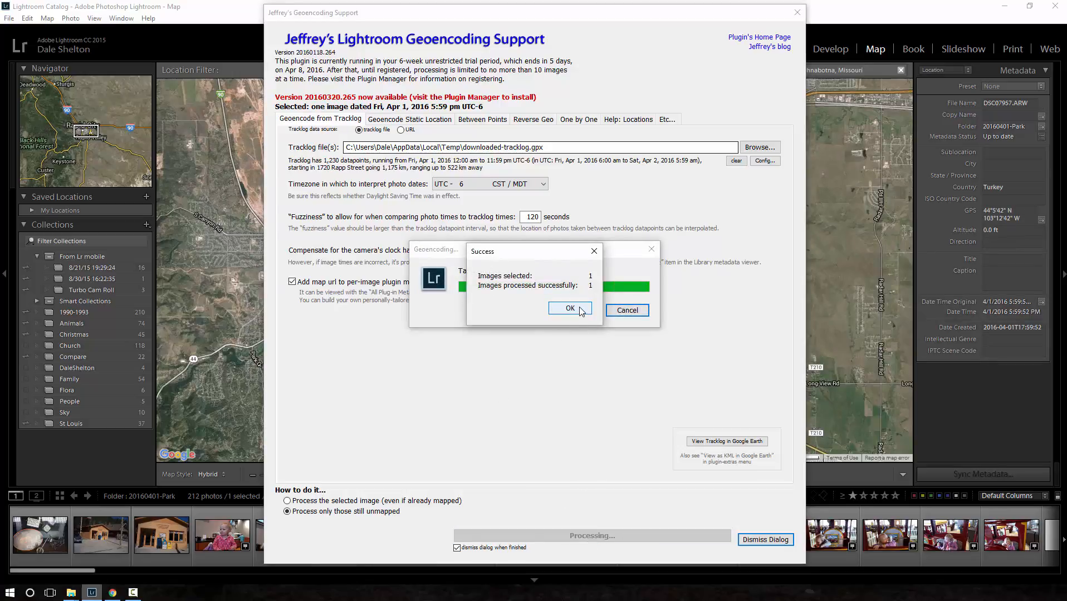
{"action": "left_click", "coordinate": [572, 309]}
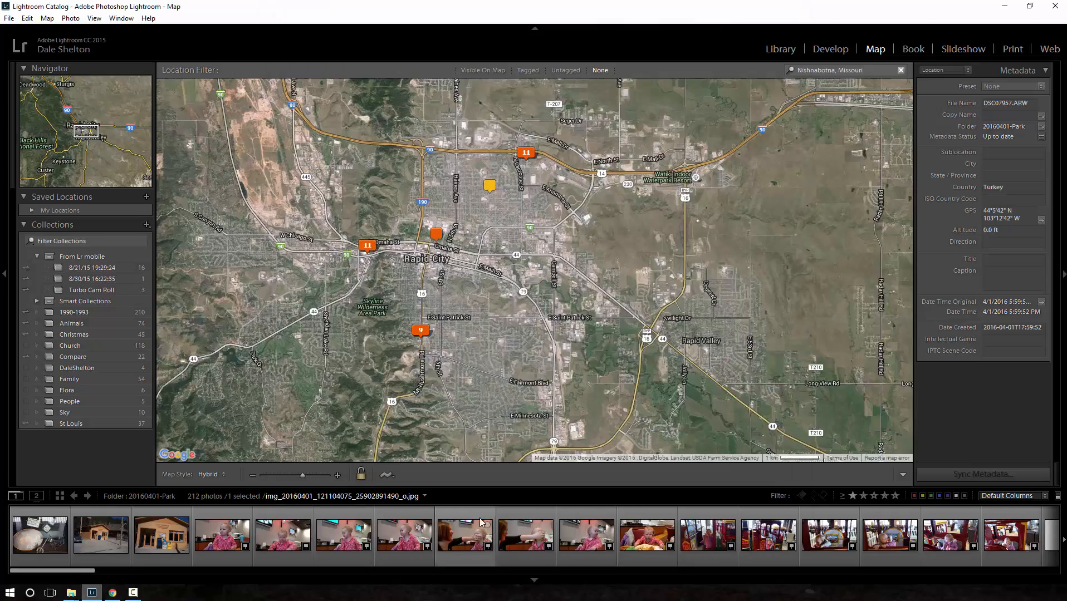
- Select all the photos in the 20160401-Park folder and open the Geoencode dialog for them
{"action": "key", "text": "ctrl+a"}
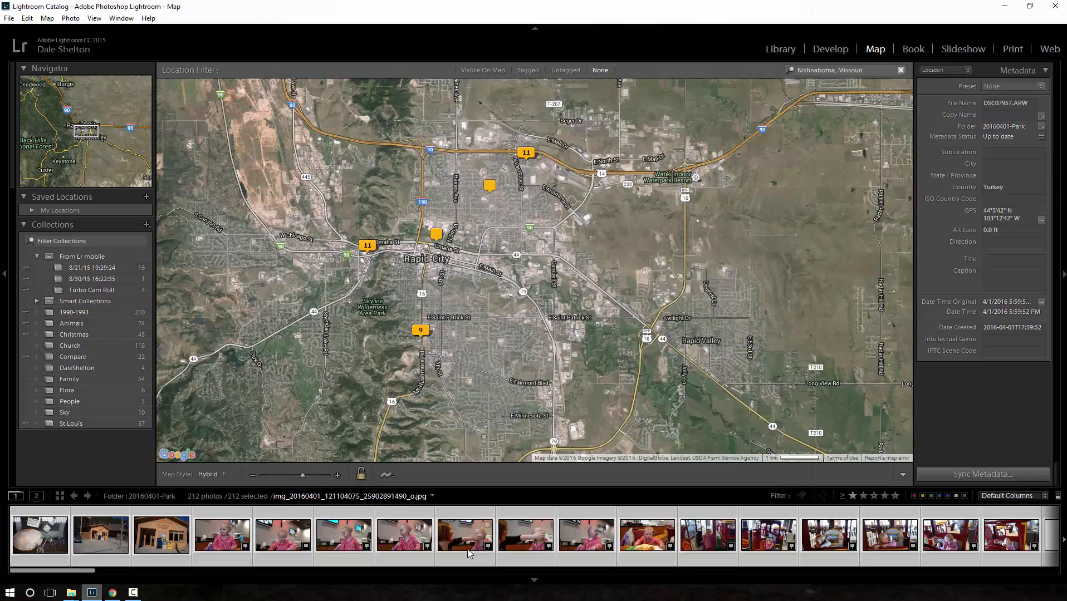
{"action": "left_click", "coordinate": [8, 17]}
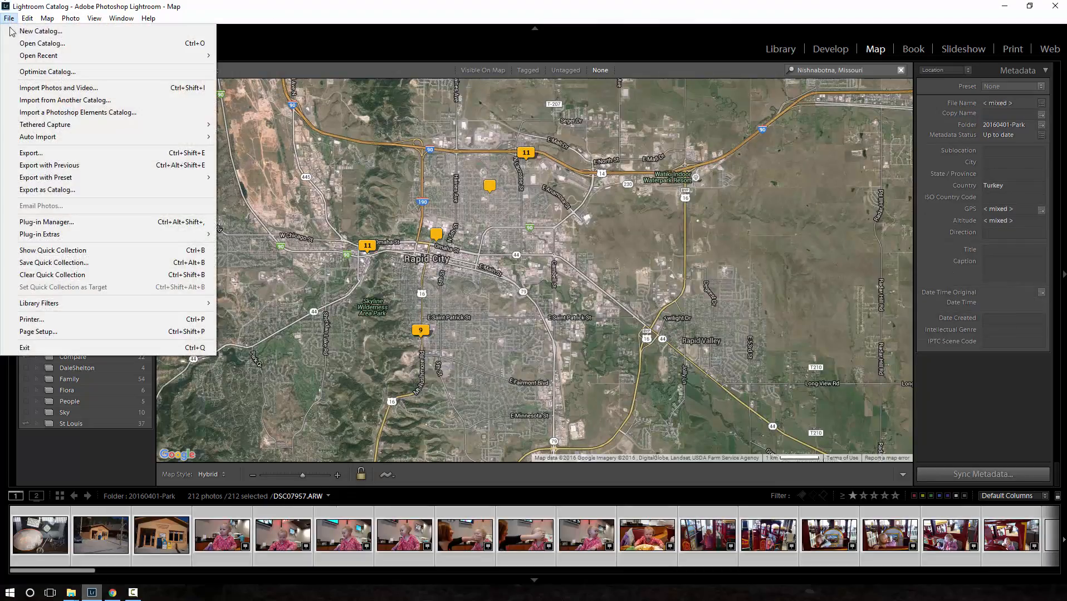
{"action": "left_click", "coordinate": [231, 249]}
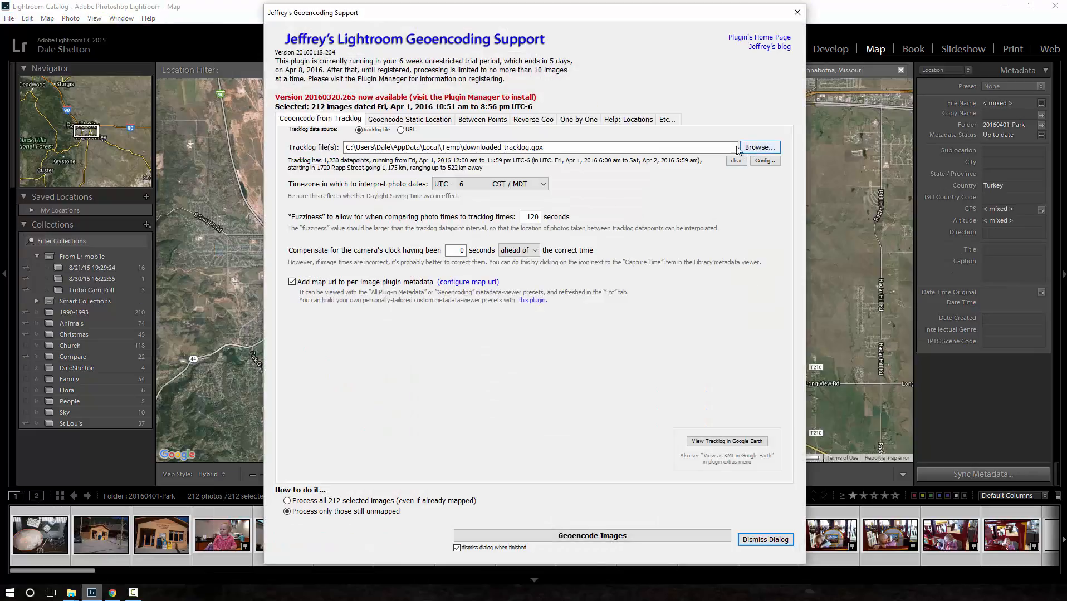
- Download the tracklog again from the copied GPX URL, and geoencode the selected photos that are still unmapped
{"action": "left_click", "coordinate": [400, 130]}
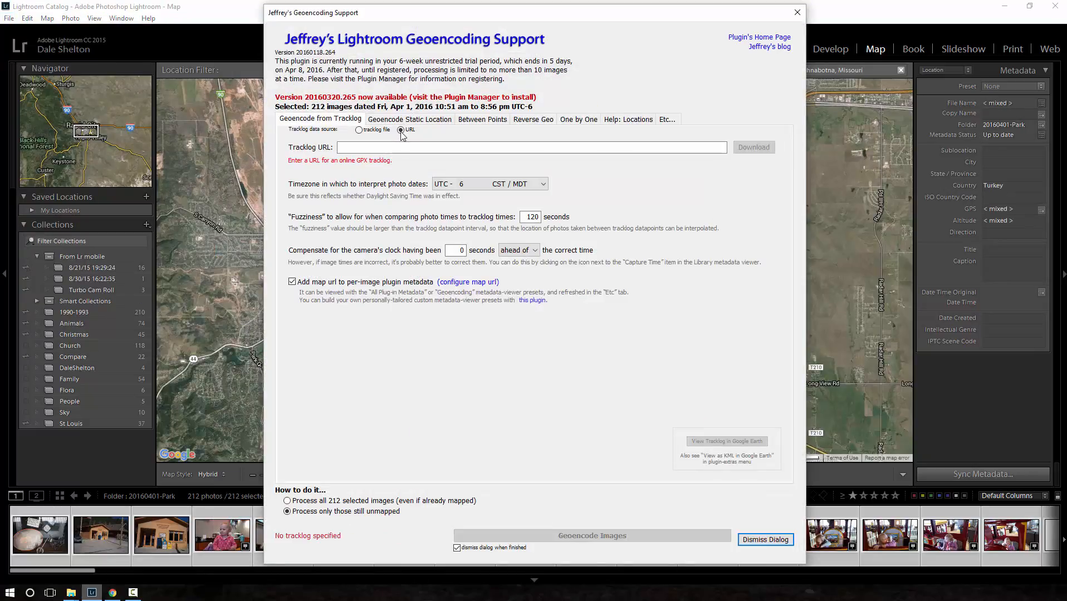
{"action": "right_click", "coordinate": [418, 145]}
{"action": "left_click", "coordinate": [453, 196]}
{"action": "left_click", "coordinate": [755, 147]}
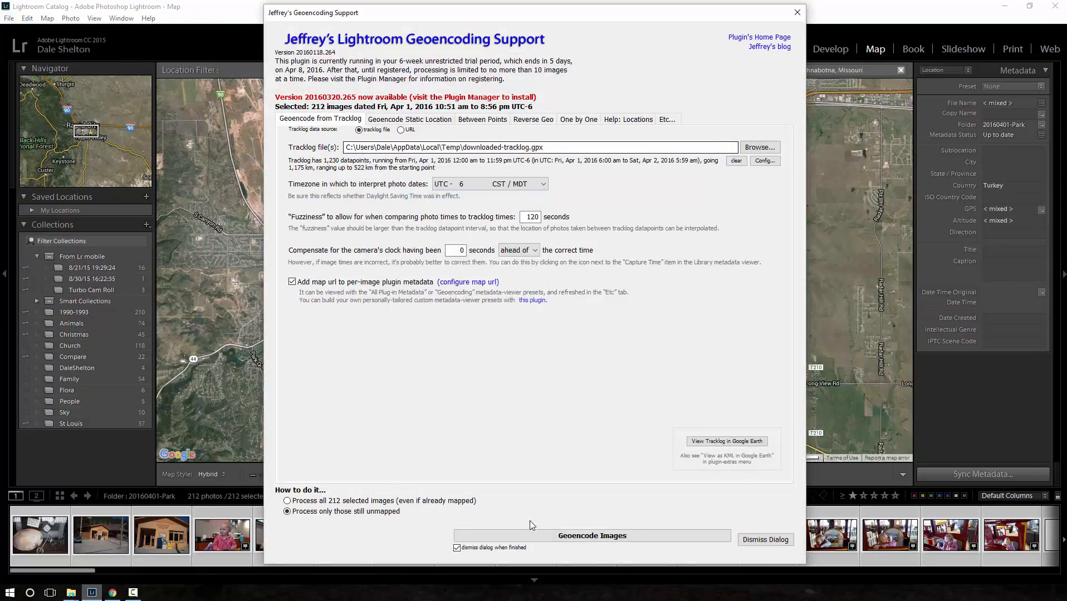
{"action": "left_click", "coordinate": [534, 535]}
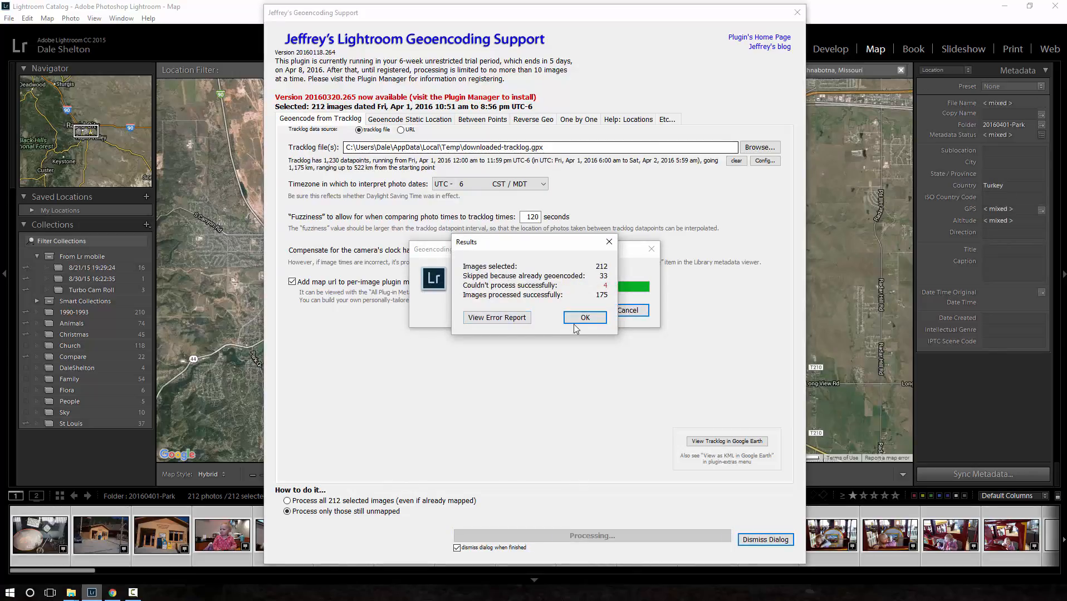
- Close the geoencoding results and save the metadata of all selected park photos to their files
{"action": "left_click", "coordinate": [583, 318]}
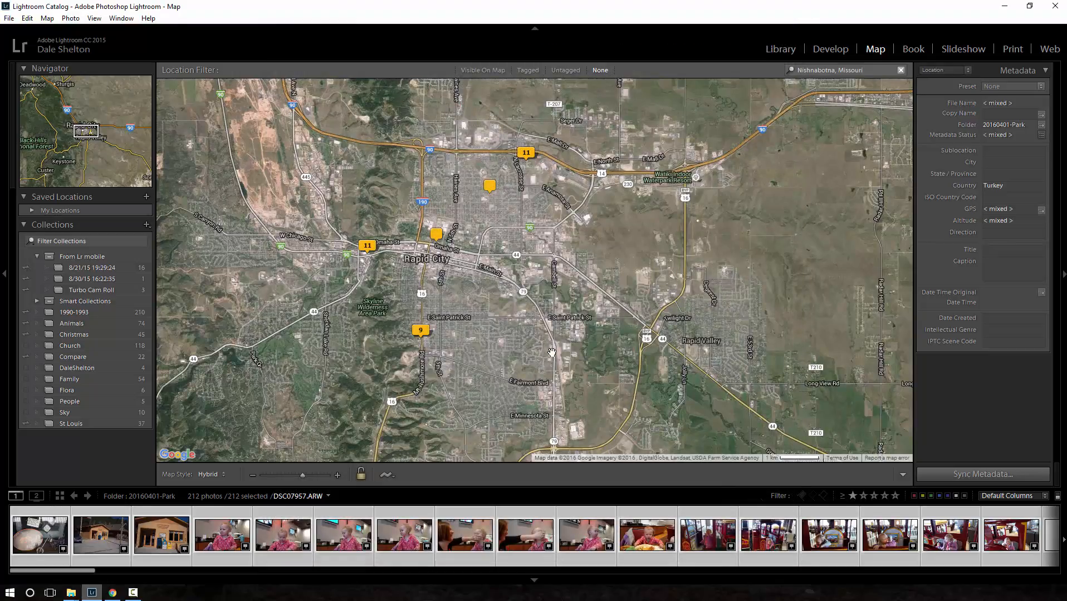
{"action": "right_click", "coordinate": [522, 518]}
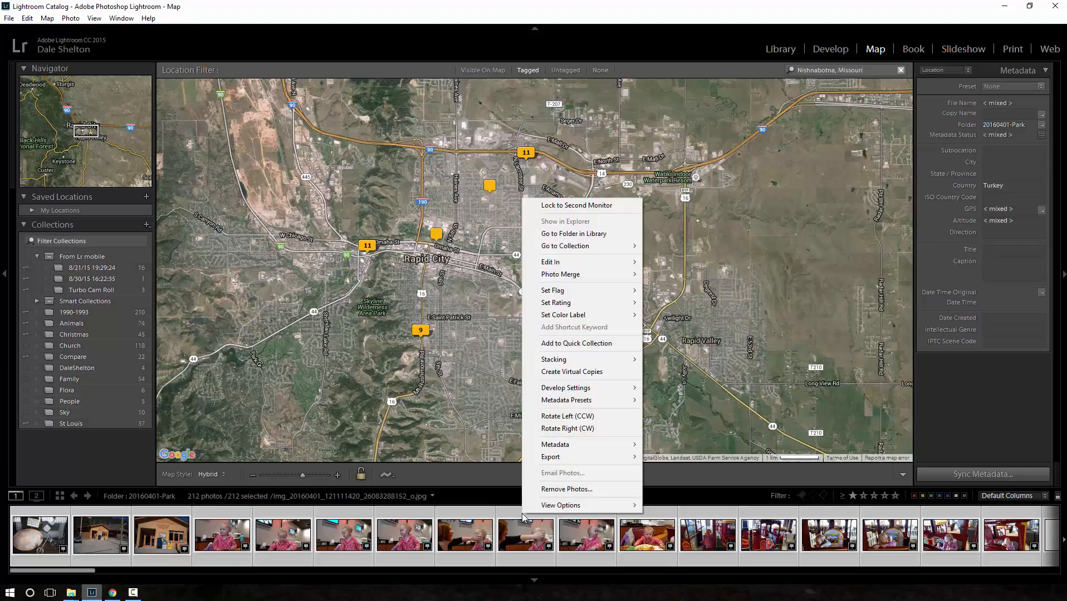
{"action": "mouse_move", "coordinate": [566, 459]}
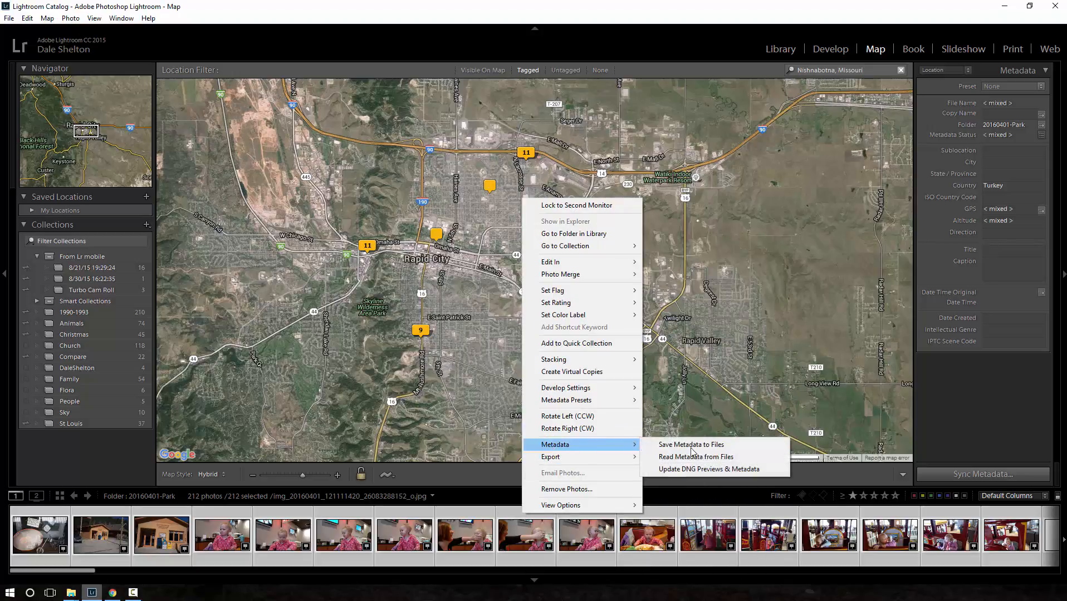
{"action": "left_click", "coordinate": [693, 445]}
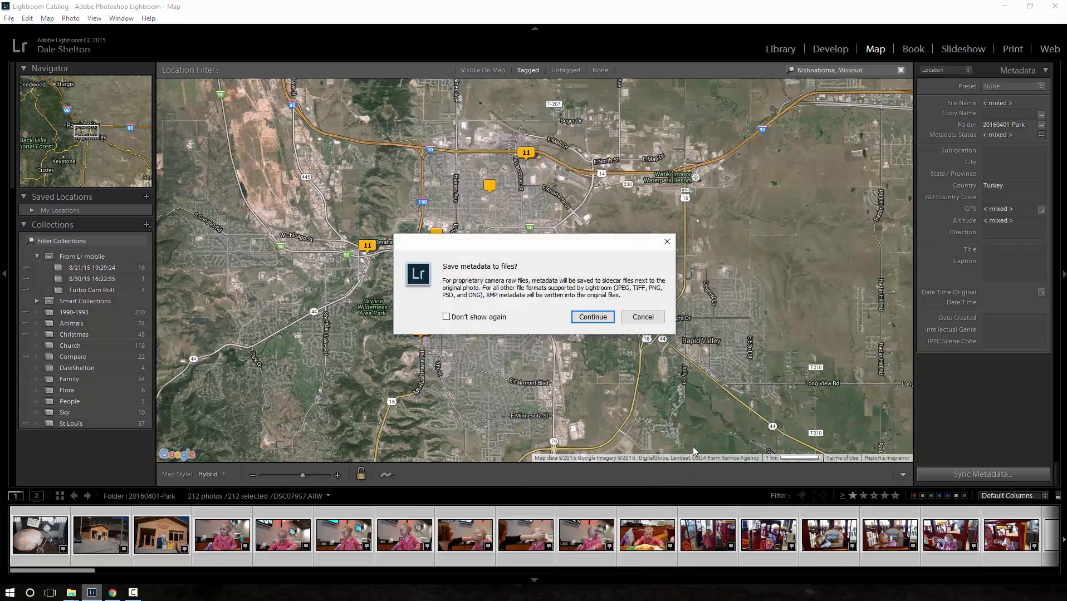
{"action": "left_click", "coordinate": [592, 318]}
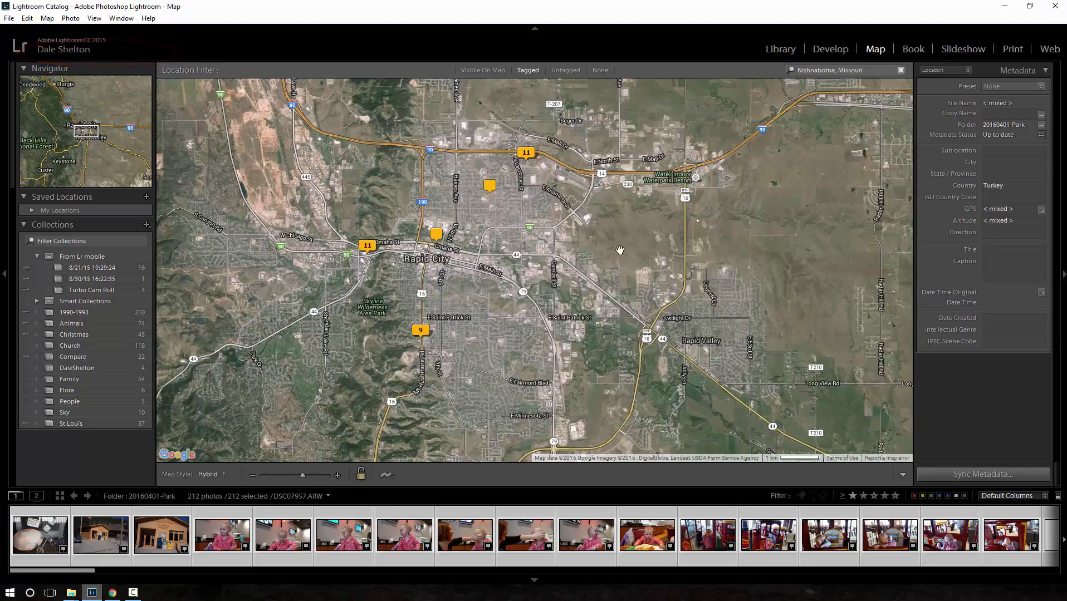
- Set the map's location filter to None and refresh the photo markers by switching to Develop and back to Map
{"action": "left_click", "coordinate": [597, 70]}
{"action": "left_click", "coordinate": [810, 51]}
{"action": "left_click", "coordinate": [876, 48]}
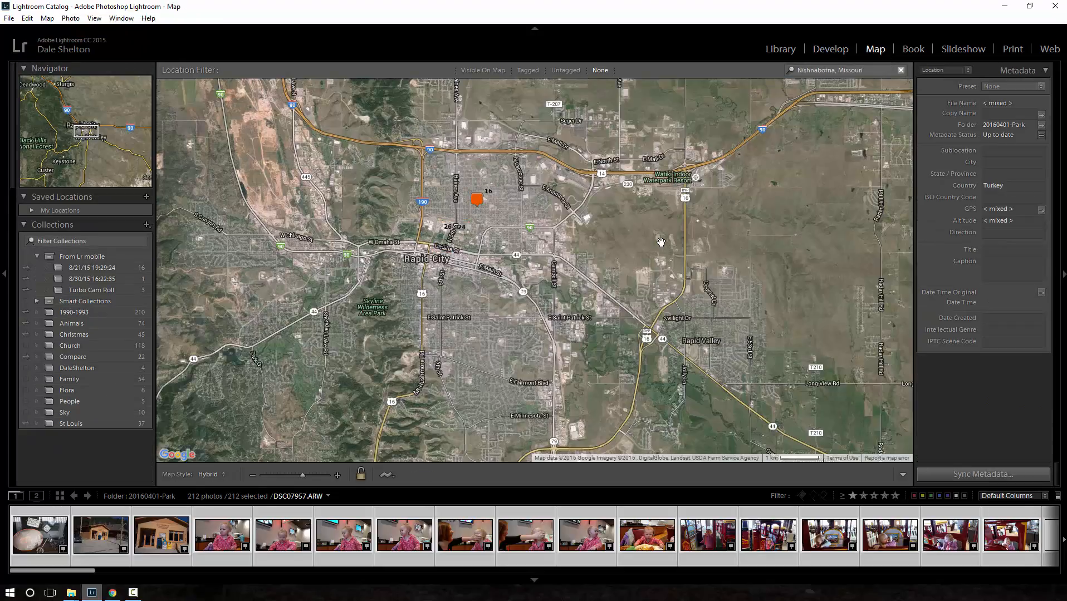